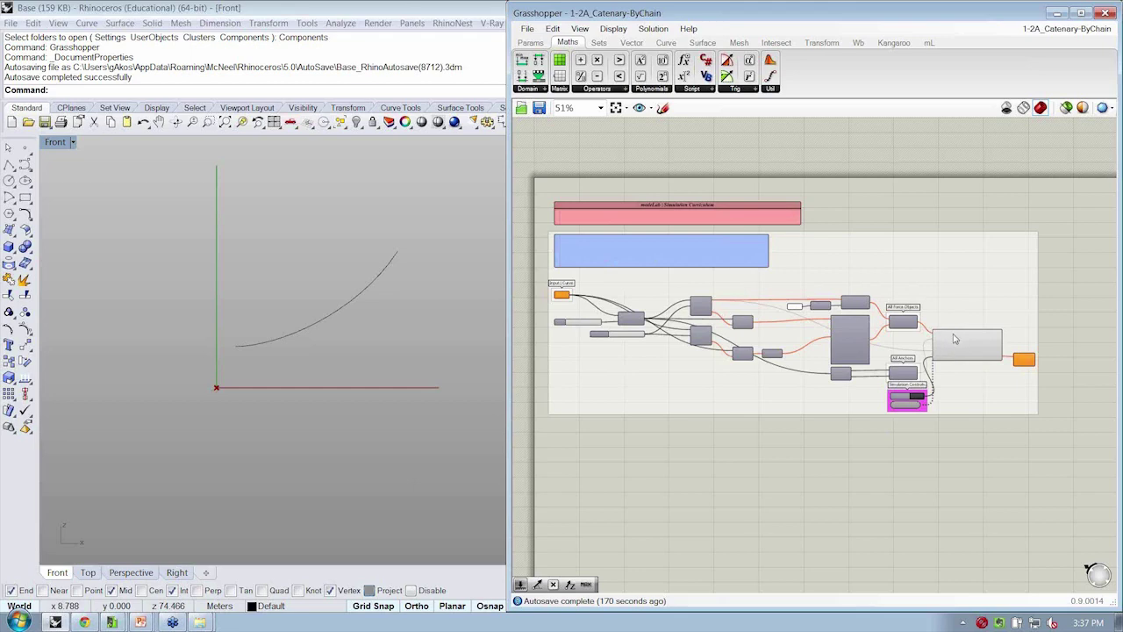
pyautogui.scroll(3, 956, 342)
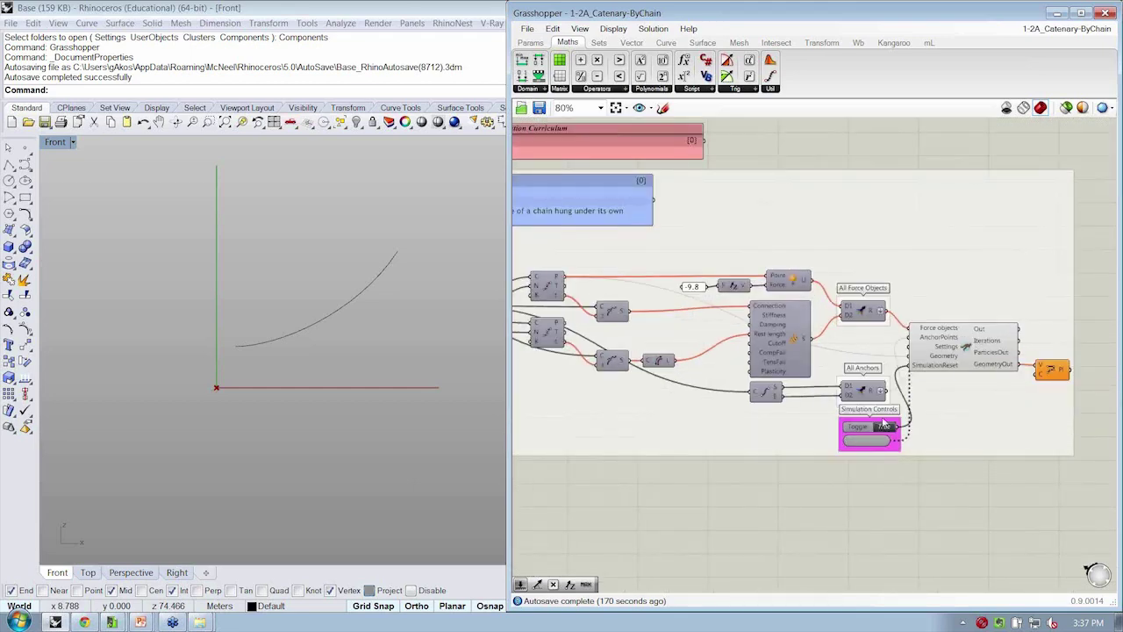
pyautogui.scroll(-1, 858, 438)
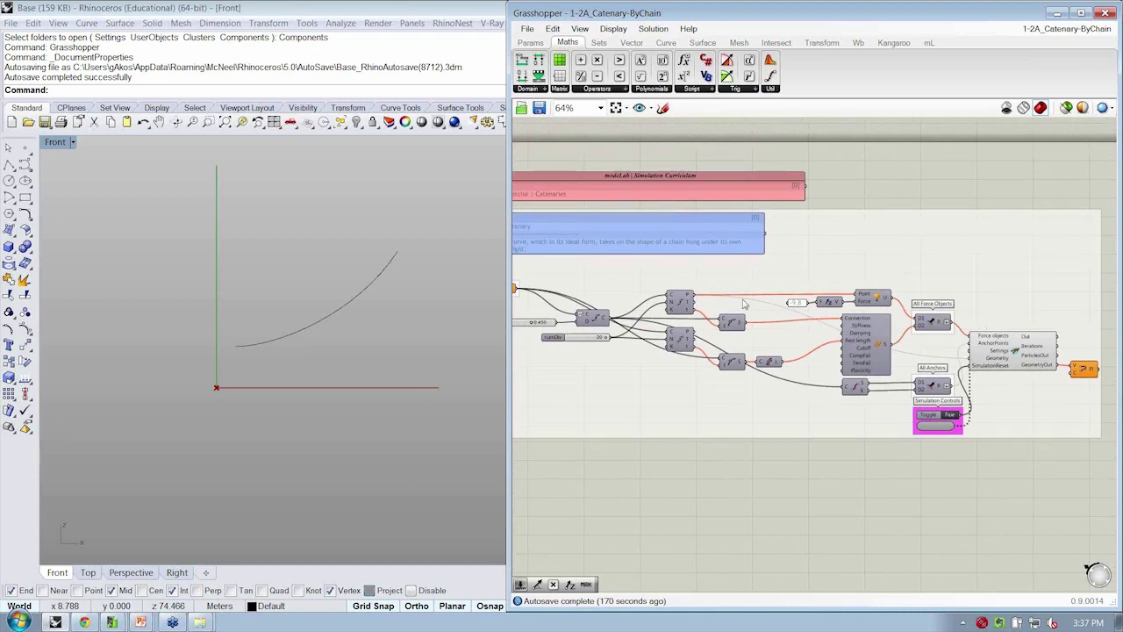
pyautogui.moveTo(763, 318); pyautogui.dragTo(783, 311, button='right')
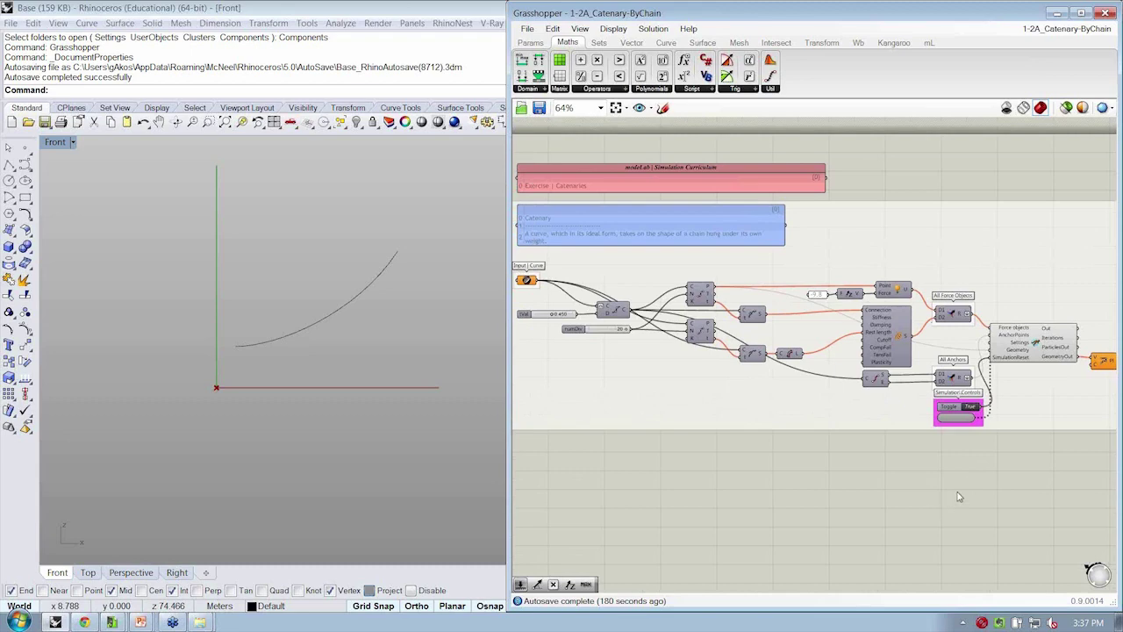
pyautogui.scroll(-2, 895, 474)
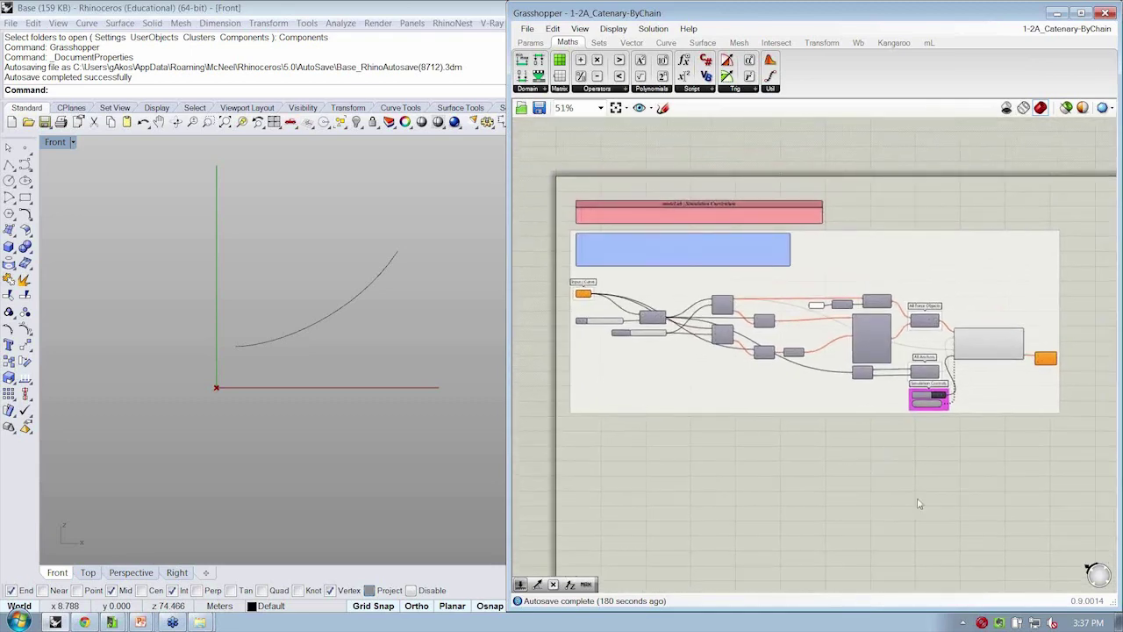
# Step: Save a copy of the Grasshopper definition in the same folder under the name 1-2A_Catenary-ByChain_W
pyautogui.hotkey('ctrl', 'shift', 's')
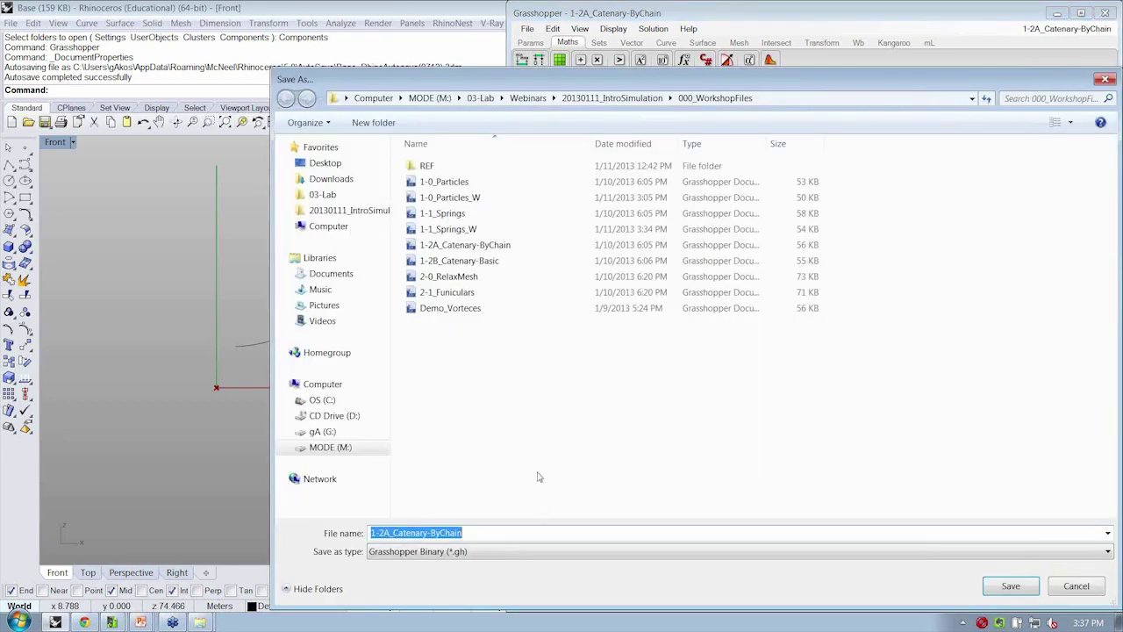
pyautogui.click(480, 245)
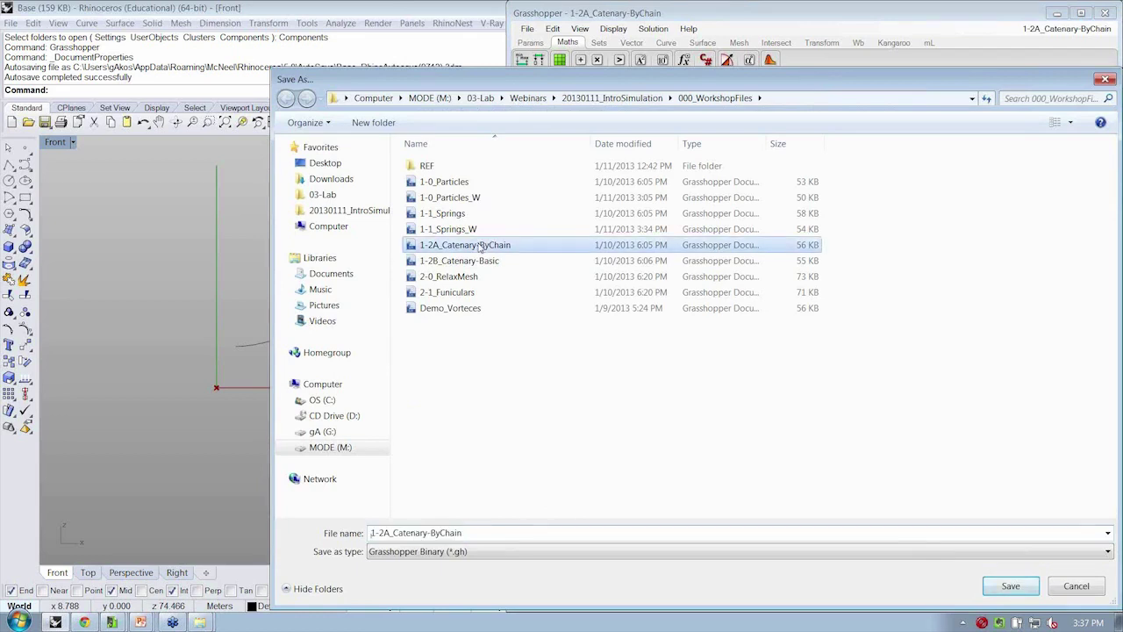
pyautogui.click(515, 533)
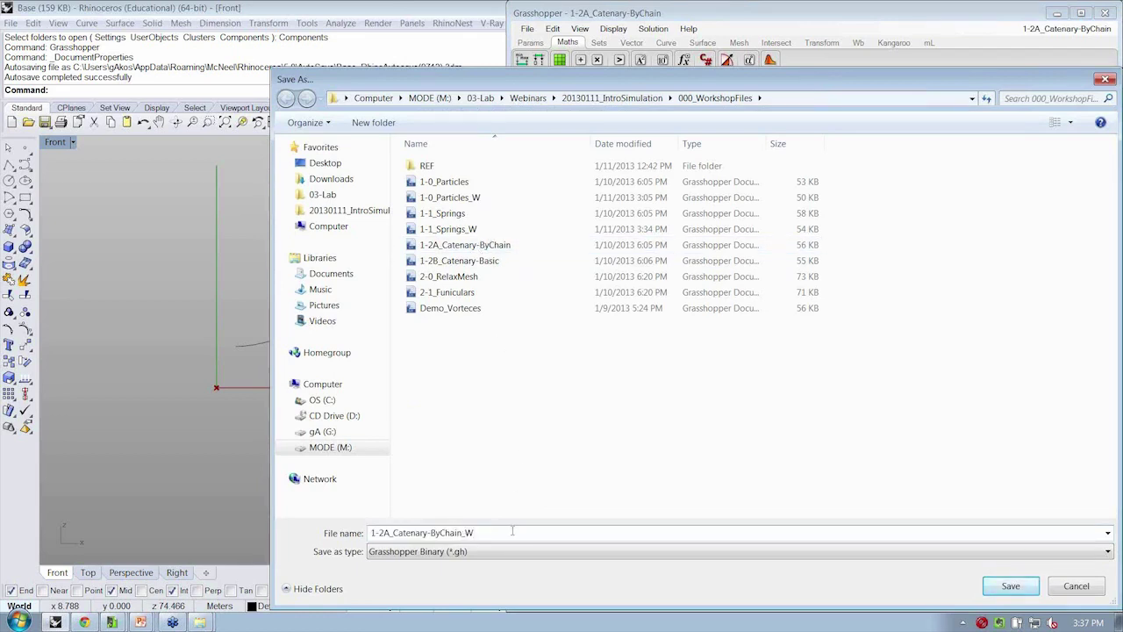
pyautogui.press('Return')
# Step: Delete all components of the definition except the input curve parameter and the title and description panels
pyautogui.moveTo(1074, 442); pyautogui.dragTo(604, 269)
pyautogui.scroll(2, 595, 299)
pyautogui.scroll(4, 595, 298)
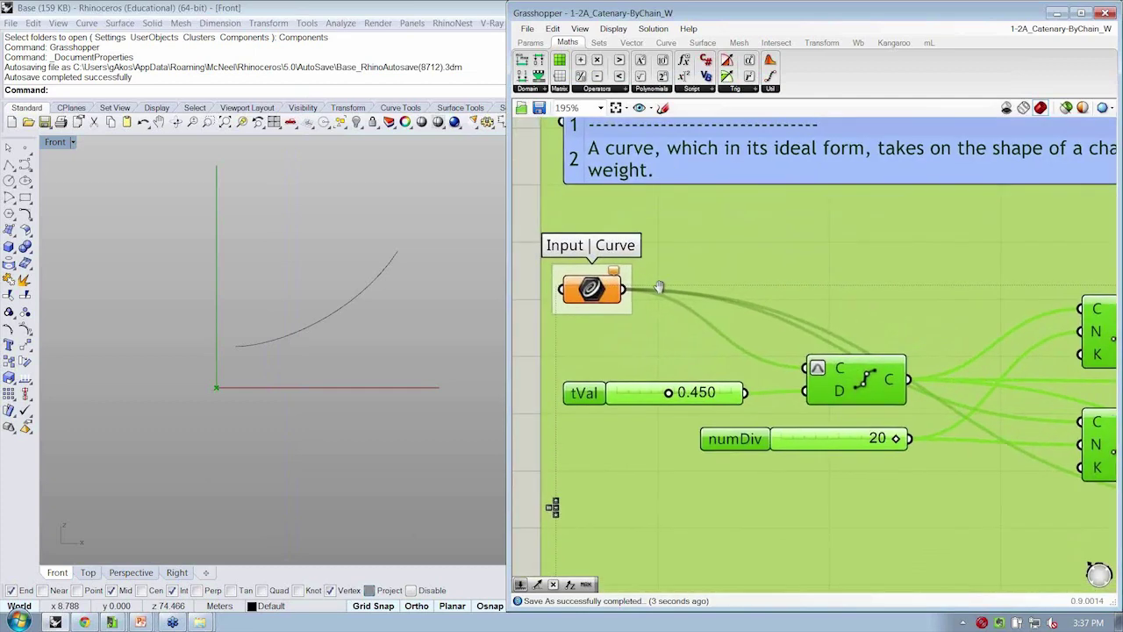
pyautogui.scroll(-1, 642, 311)
pyautogui.press('Delete')
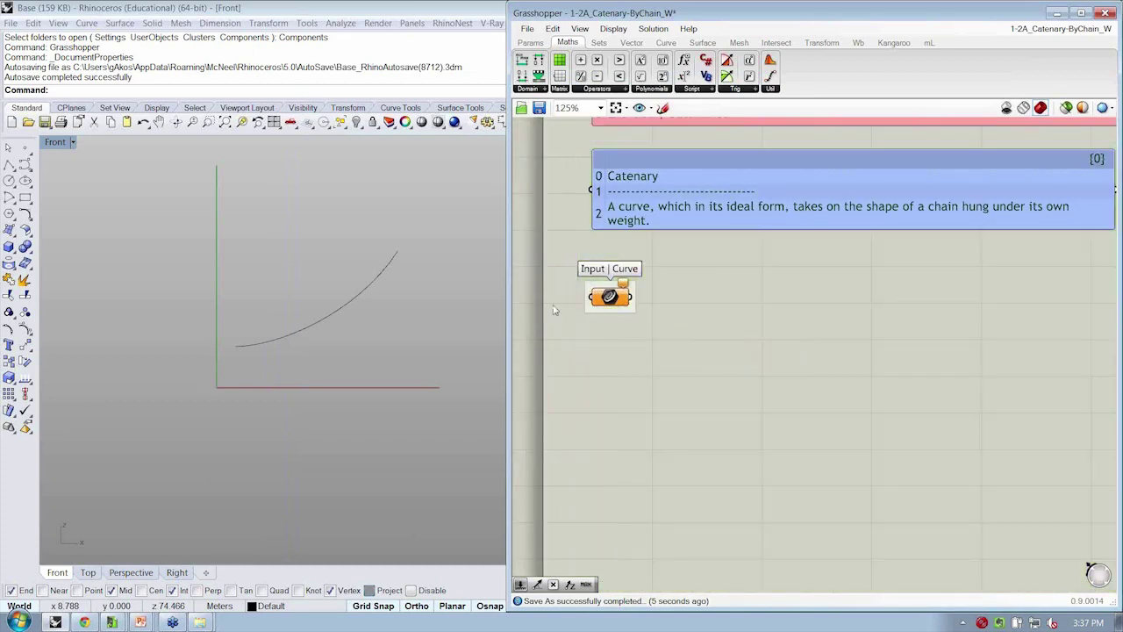
pyautogui.hotkey('ctrl', 'z')
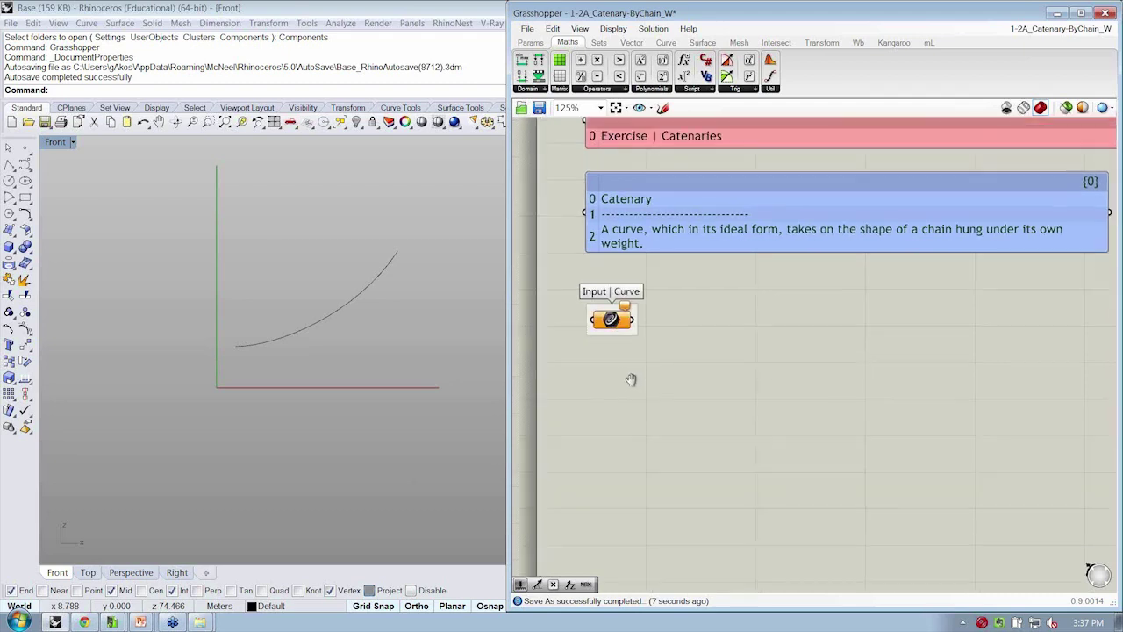
# Step: Reference the single arc-like curve from the Rhino Front viewport in the input curve parameter
pyautogui.click(888, 129)
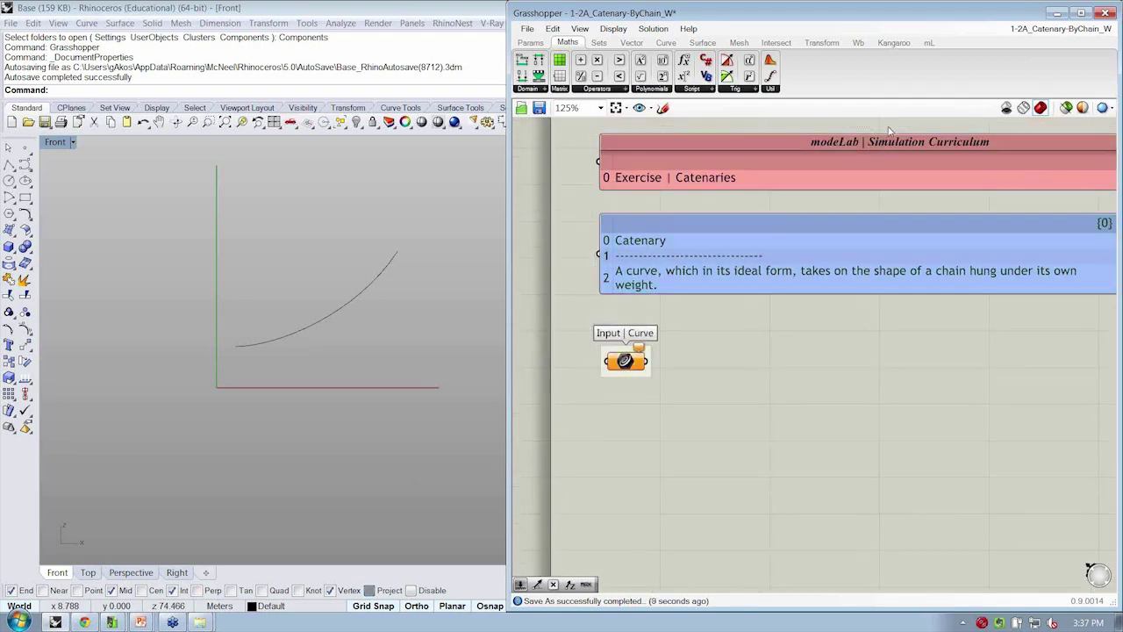
pyautogui.rightClick(756, 425)
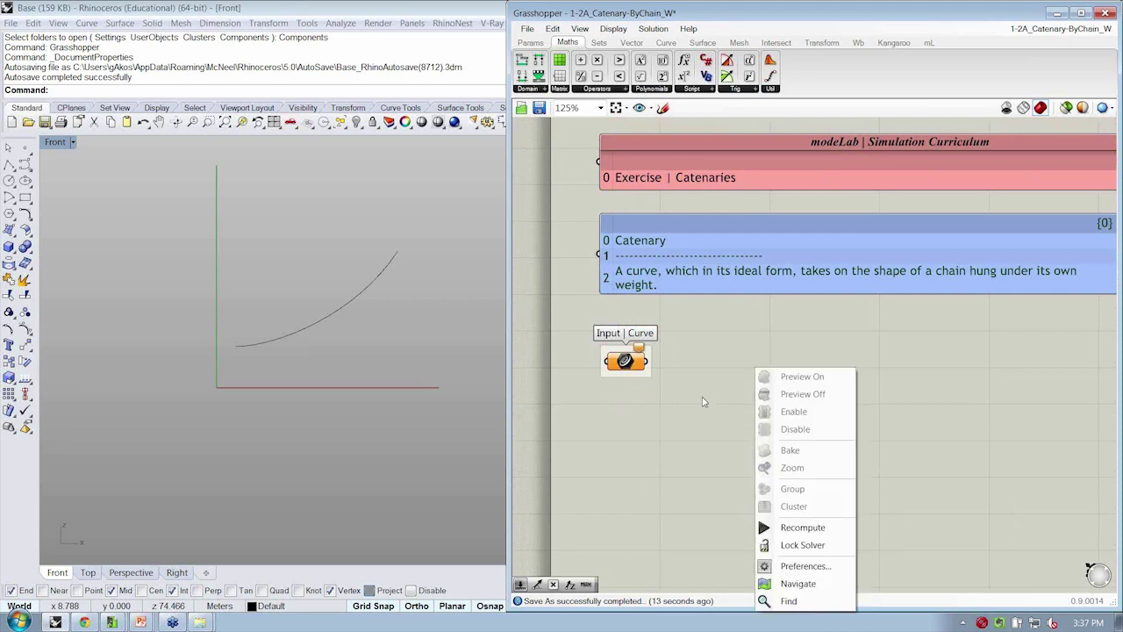
pyautogui.moveTo(702, 402); pyautogui.dragTo(695, 375, button='right')
pyautogui.moveTo(781, 371); pyautogui.dragTo(763, 259, button='right')
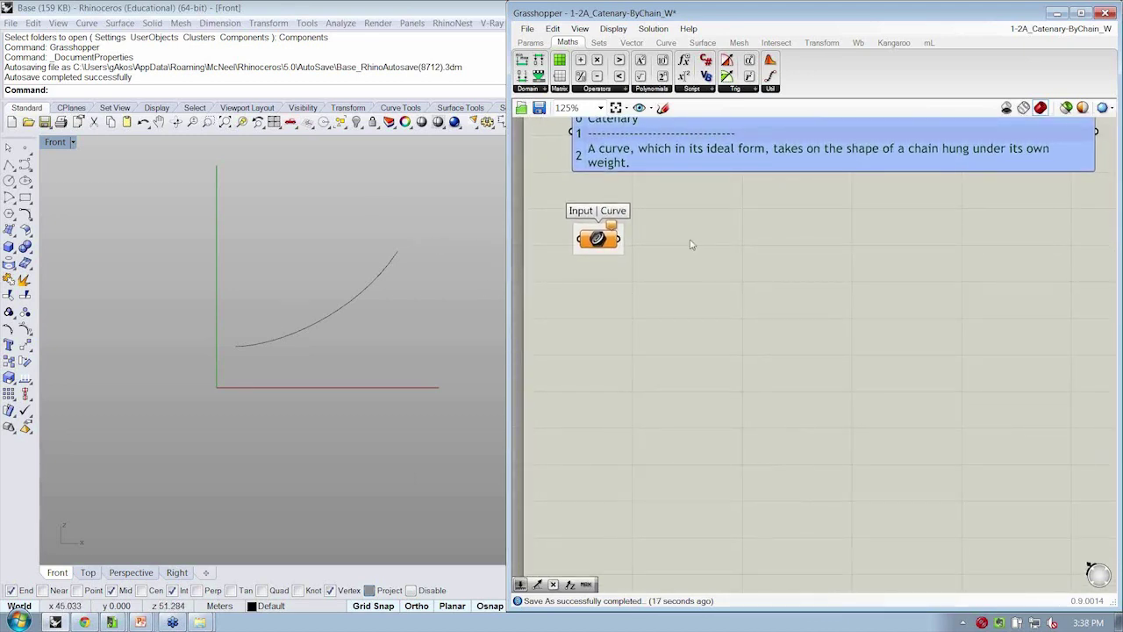
pyautogui.rightClick(607, 236)
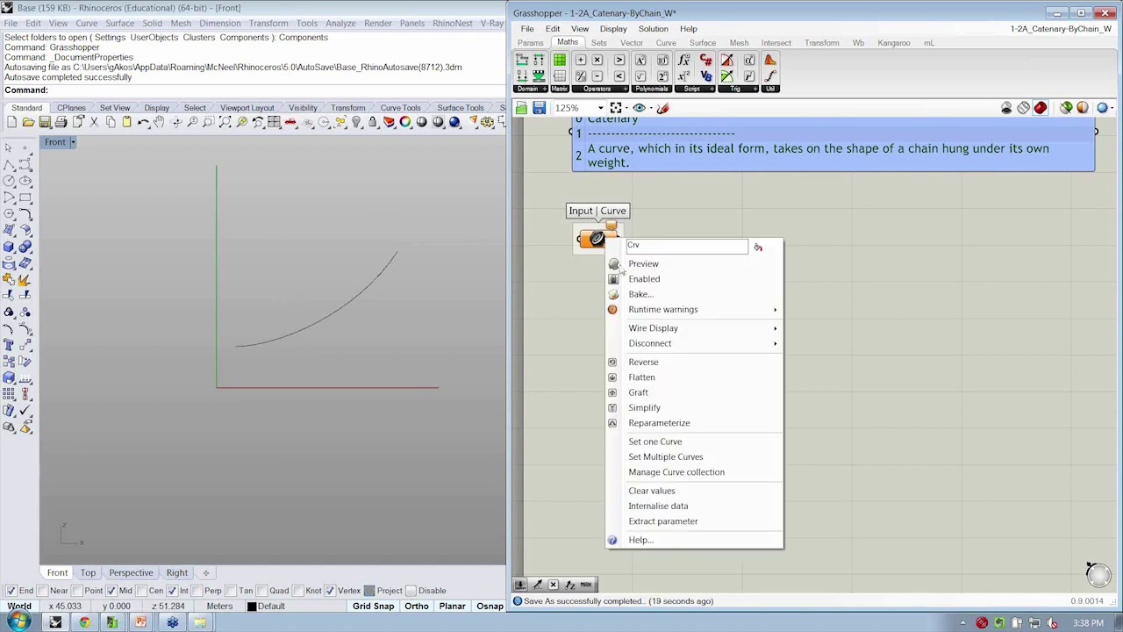
pyautogui.click(655, 442)
pyautogui.click(392, 266)
# Step: Divide the curve in the Rhino viewport into 12 segments with the Divide command
pyautogui.scroll(5, 379, 312)
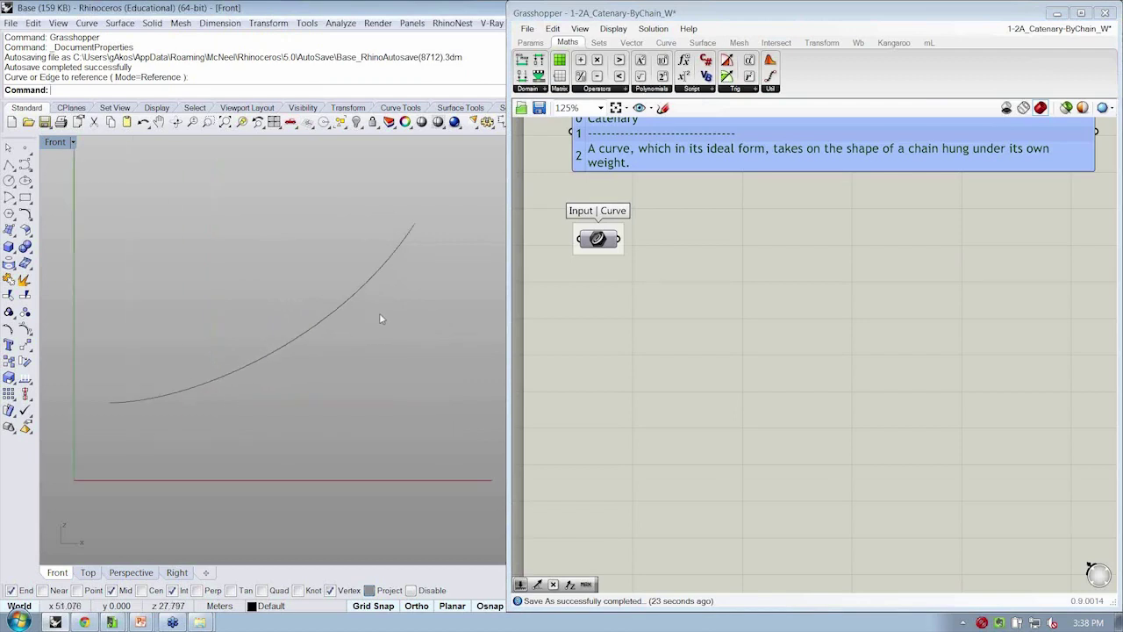
pyautogui.moveTo(373, 367); pyautogui.dragTo(394, 339, button='right')
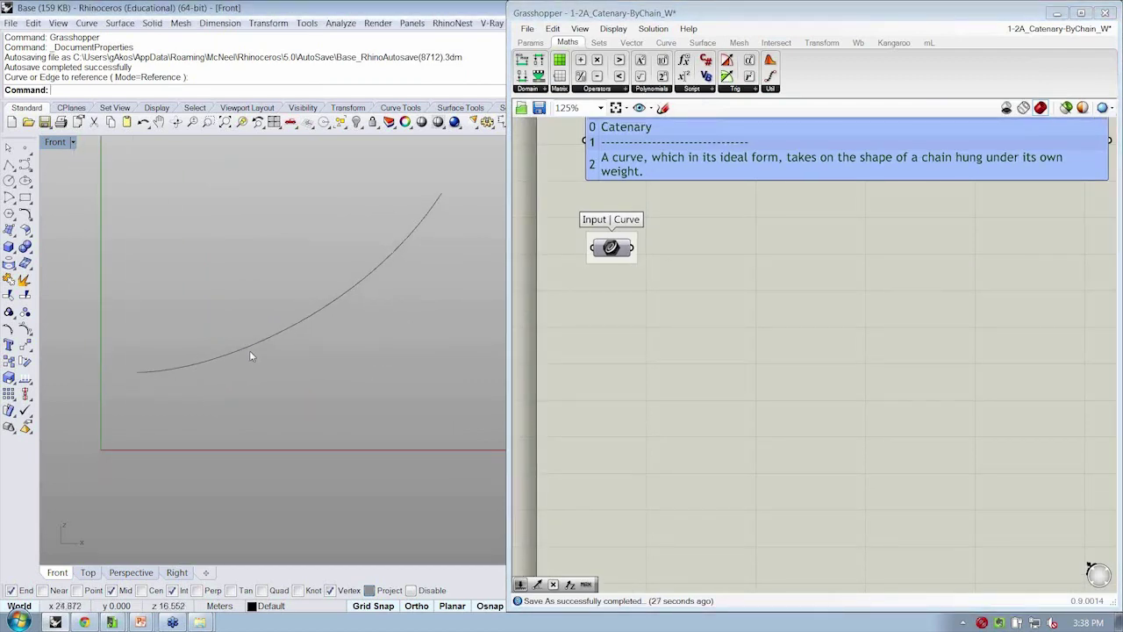
pyautogui.click(155, 366)
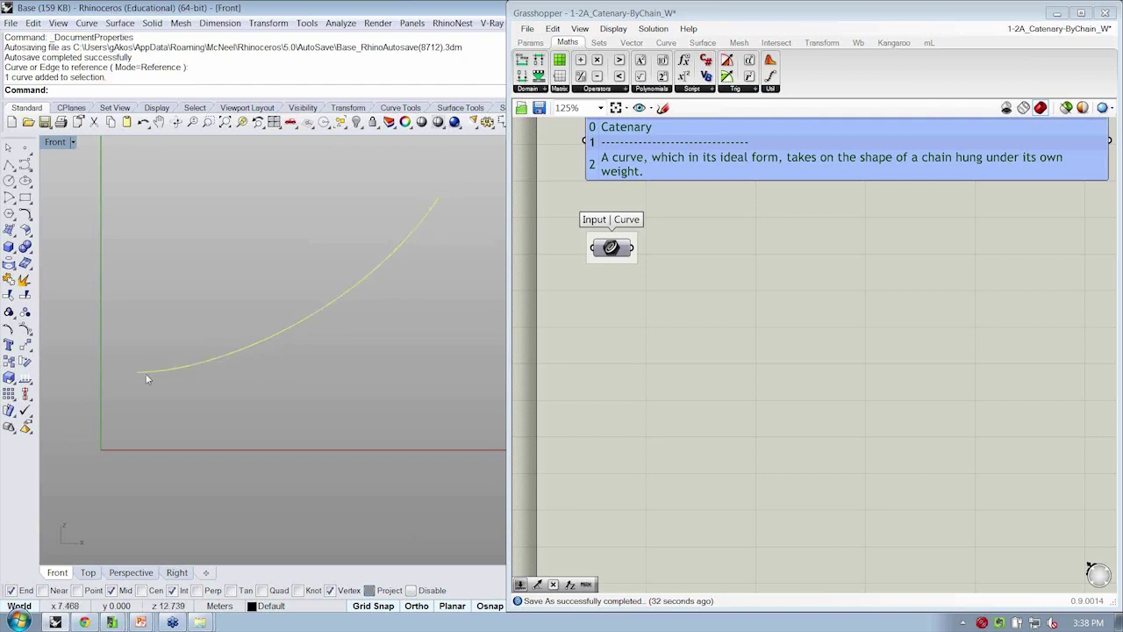
pyautogui.write('Divide')
pyautogui.press('Return')
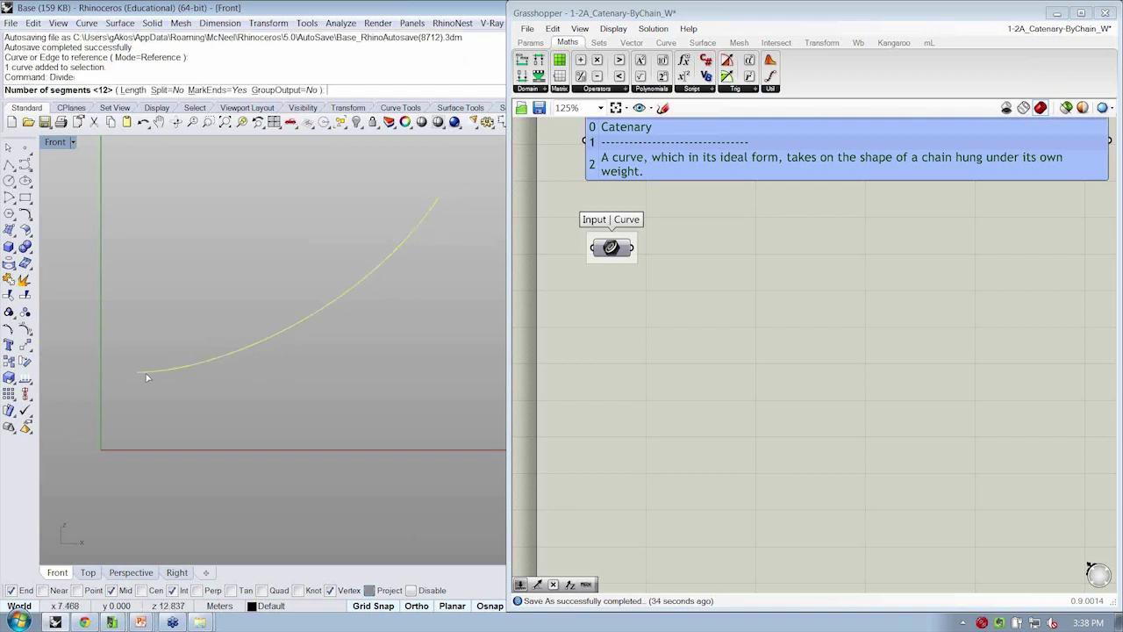
pyautogui.press('Return')
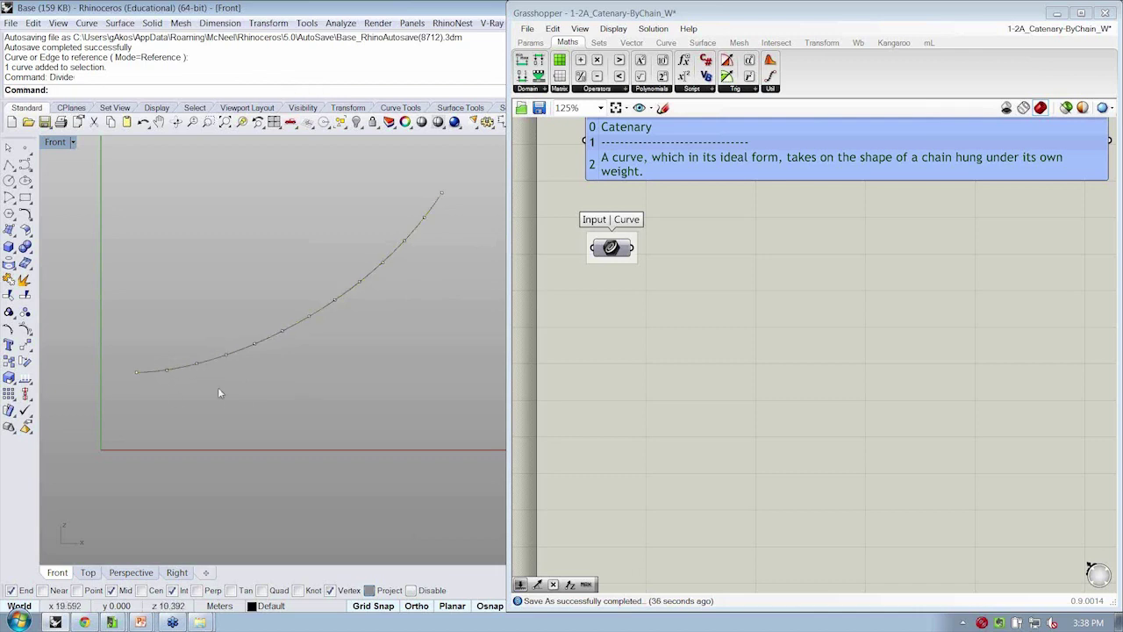
# Step: Measure the length of the curve in Rhino with the Length command
pyautogui.scroll(2, 191, 390)
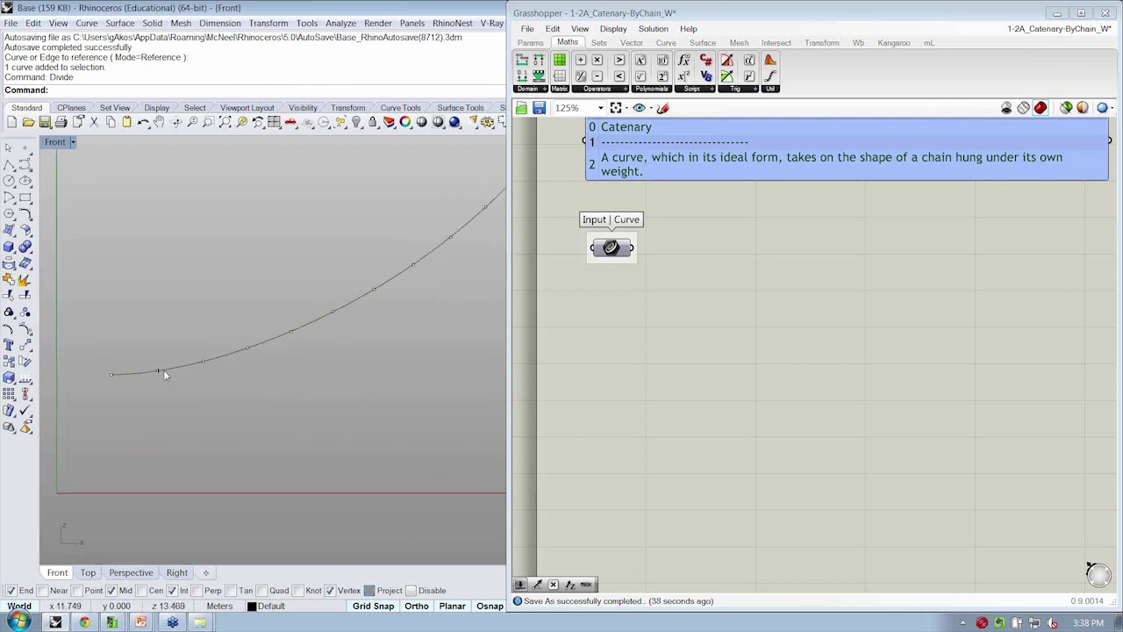
pyautogui.scroll(-3, 239, 347)
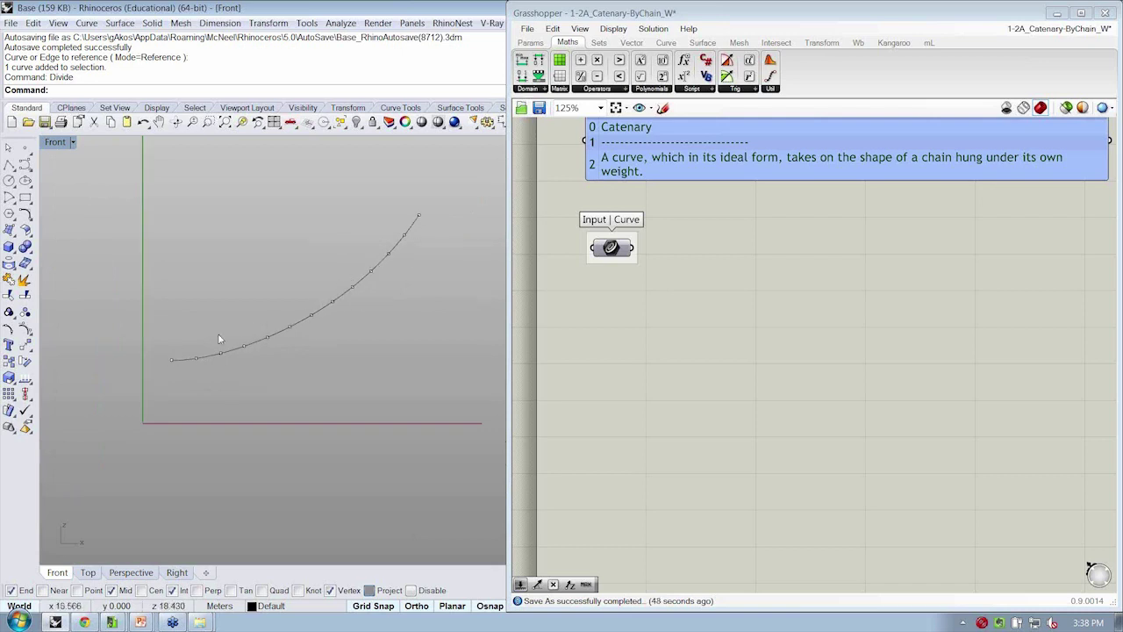
pyautogui.click(309, 325)
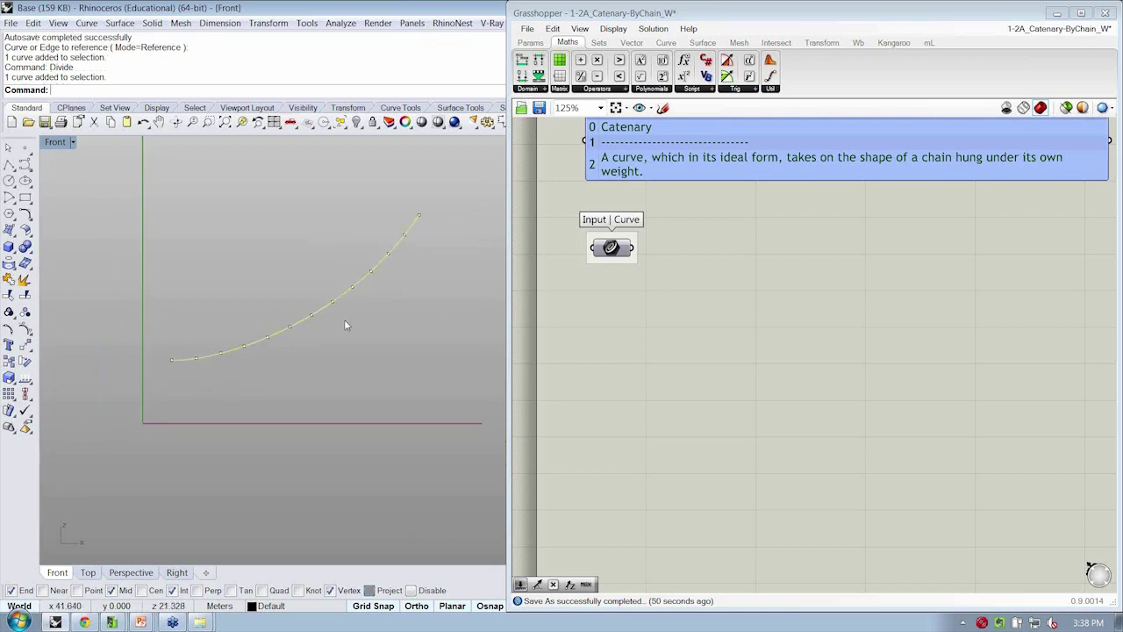
pyautogui.write('Length')
pyautogui.press('Return')
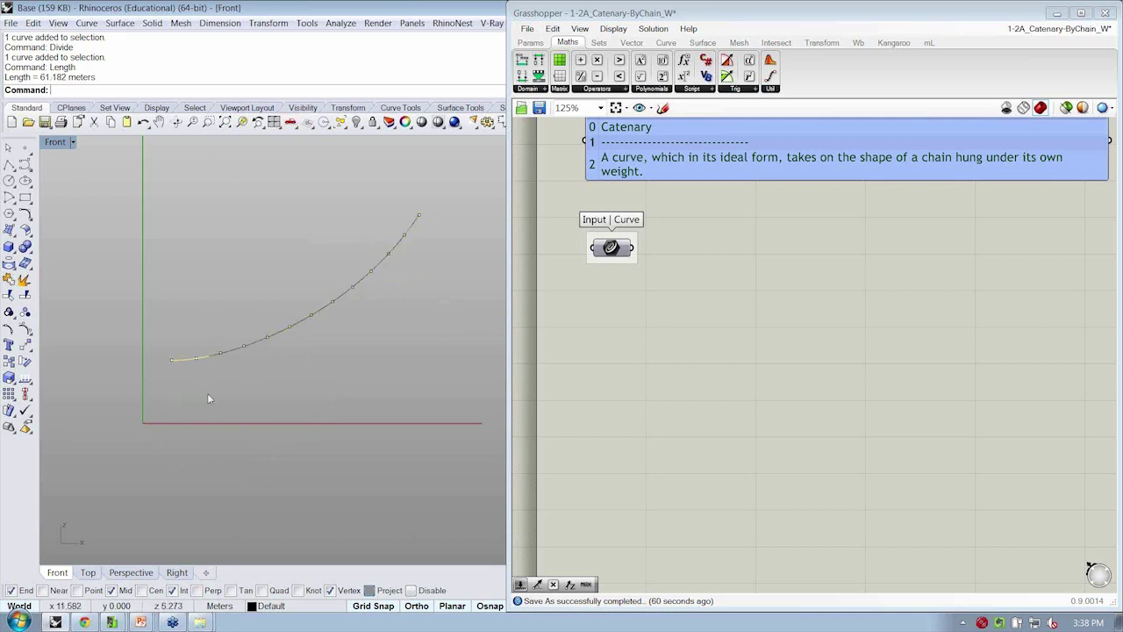
# Step: Delete all the division points from the curve in the Rhino viewport
pyautogui.moveTo(146, 313); pyautogui.dragTo(295, 416)
pyautogui.keyDown('shift'); pyautogui.moveTo(221, 220); pyautogui.dragTo(463, 378); pyautogui.keyUp('shift')
pyautogui.keyDown('shift'); pyautogui.moveTo(408, 203); pyautogui.dragTo(454, 262); pyautogui.keyUp('shift')
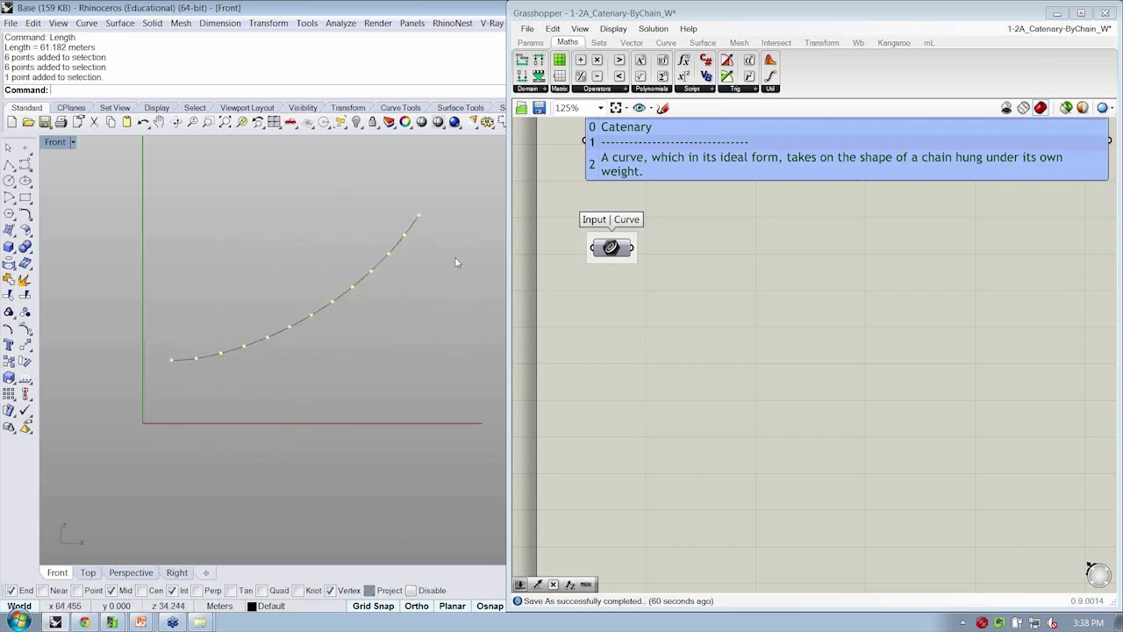
pyautogui.press('Delete')
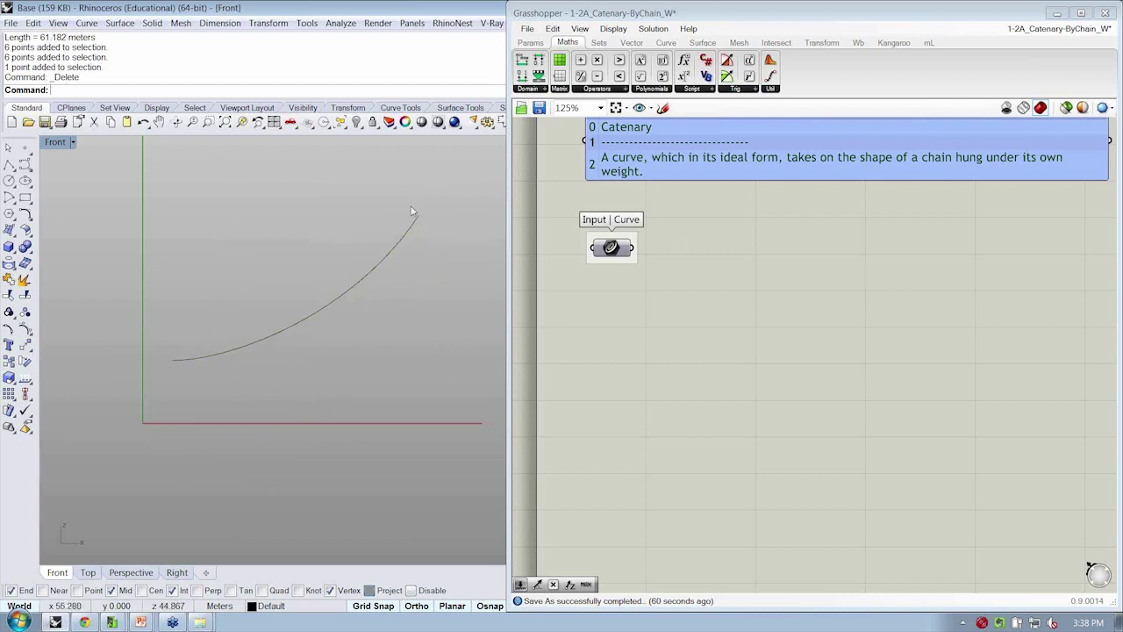
# Step: Add a Divide Curve component to the canvas and connect the input curve parameter to its C input
pyautogui.moveTo(769, 238); pyautogui.dragTo(741, 280, button='right')
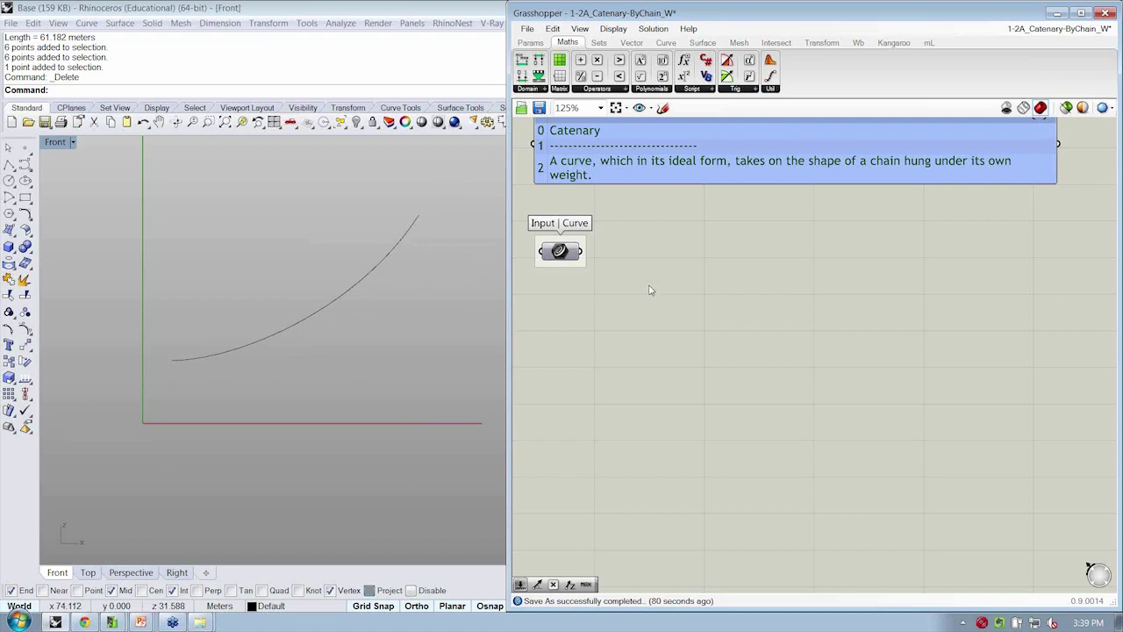
pyautogui.click(667, 43)
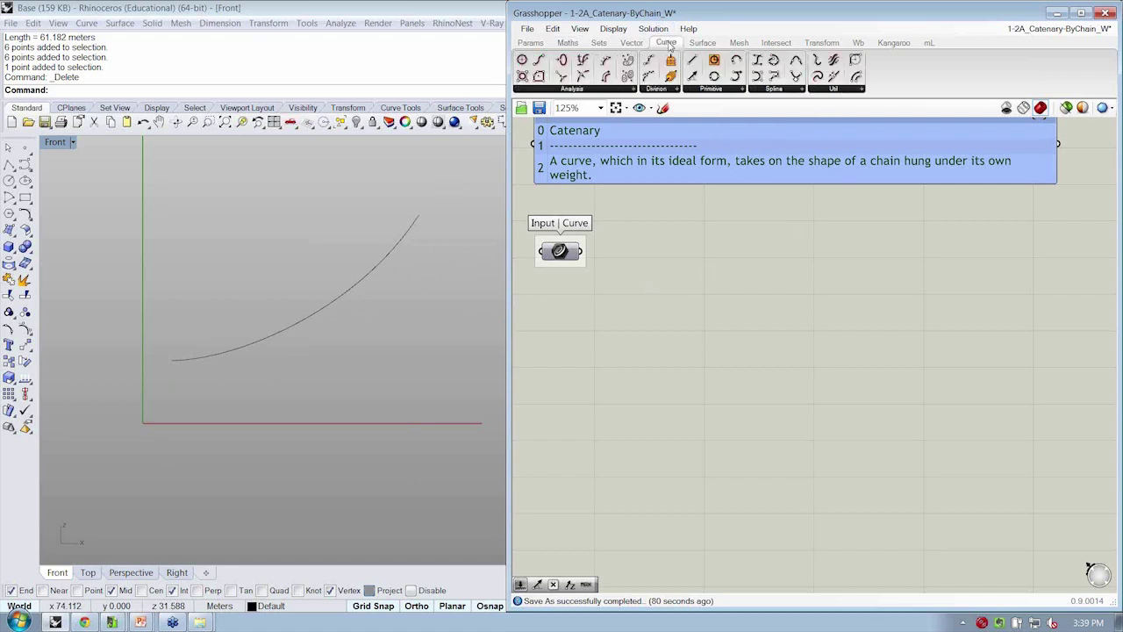
pyautogui.click(677, 90)
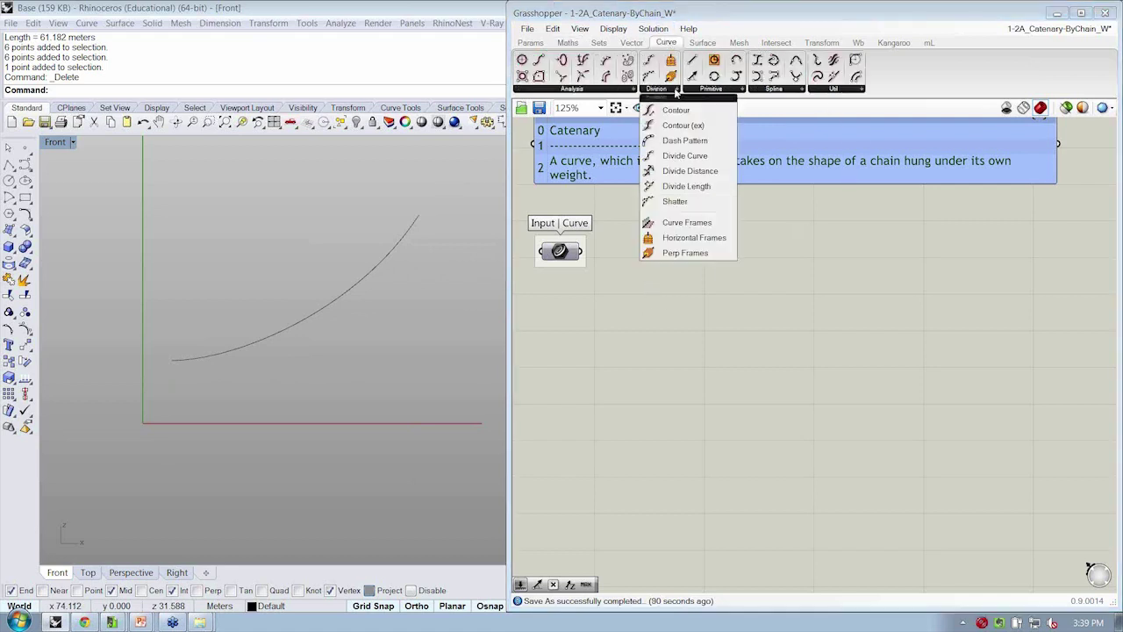
pyautogui.click(712, 156)
pyautogui.click(813, 262)
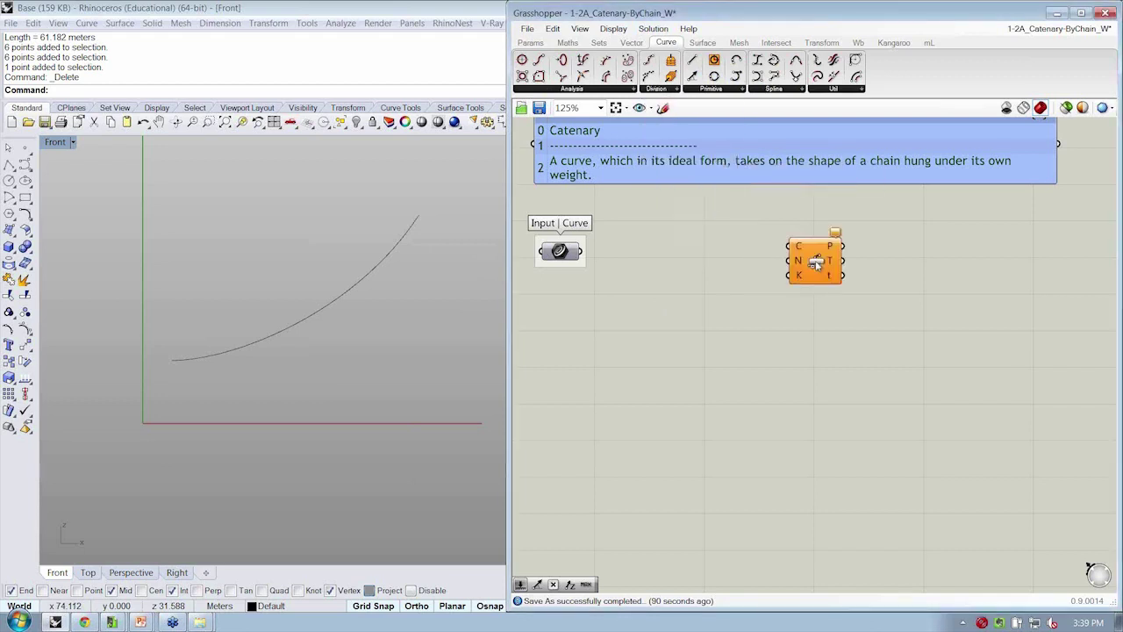
pyautogui.click(819, 275)
pyautogui.click(805, 313)
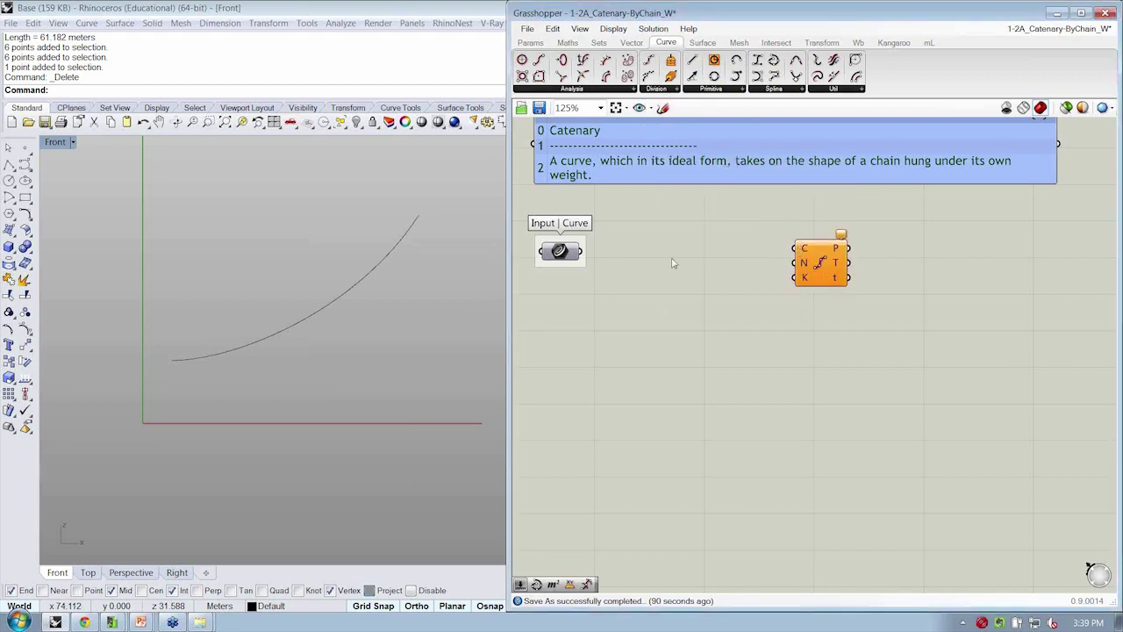
pyautogui.moveTo(580, 252); pyautogui.dragTo(915, 264)
# Step: Create a number slider from 1 to 50 set to 20 and connect it to the Divide Curve component's N input
pyautogui.moveTo(885, 263)
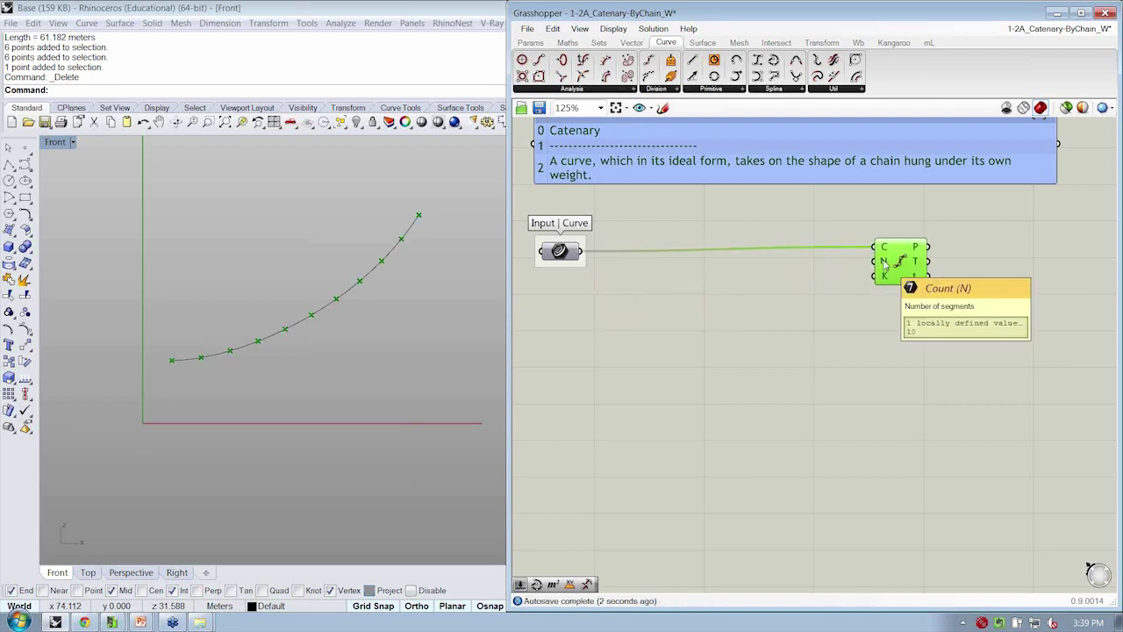
pyautogui.doubleClick(711, 289)
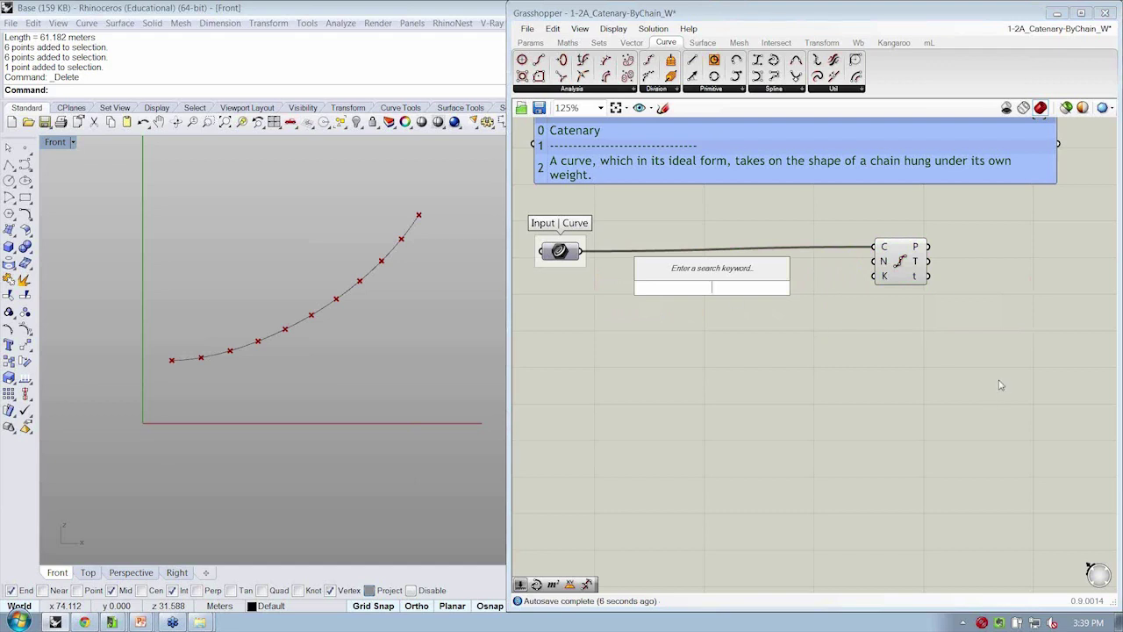
pyautogui.write('1')
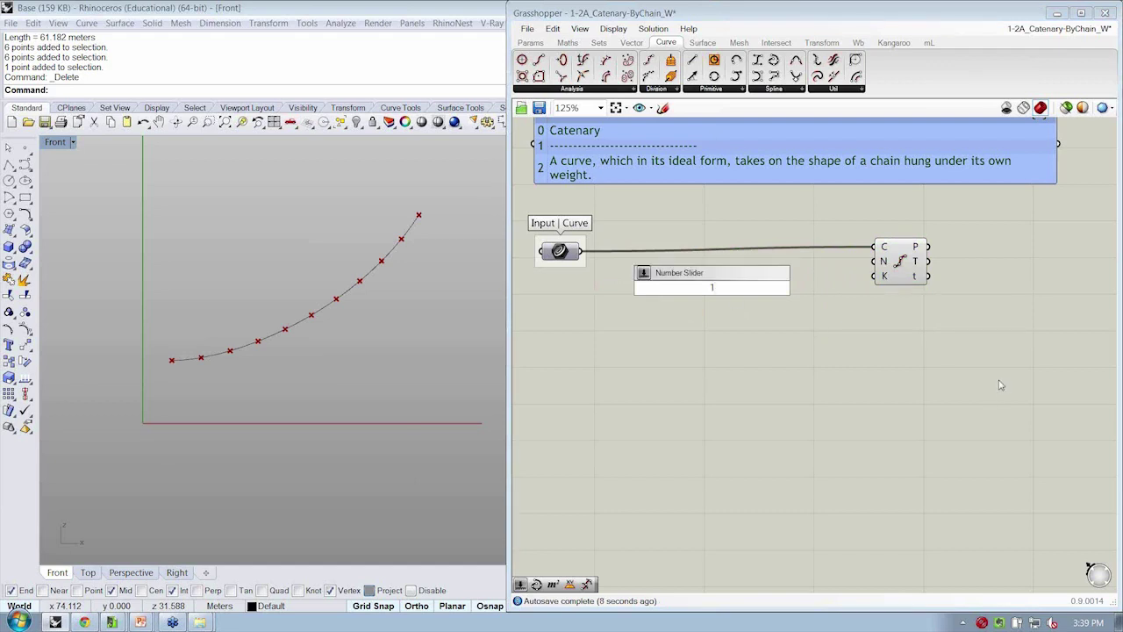
pyautogui.write('<20<50')
pyautogui.press('Return')
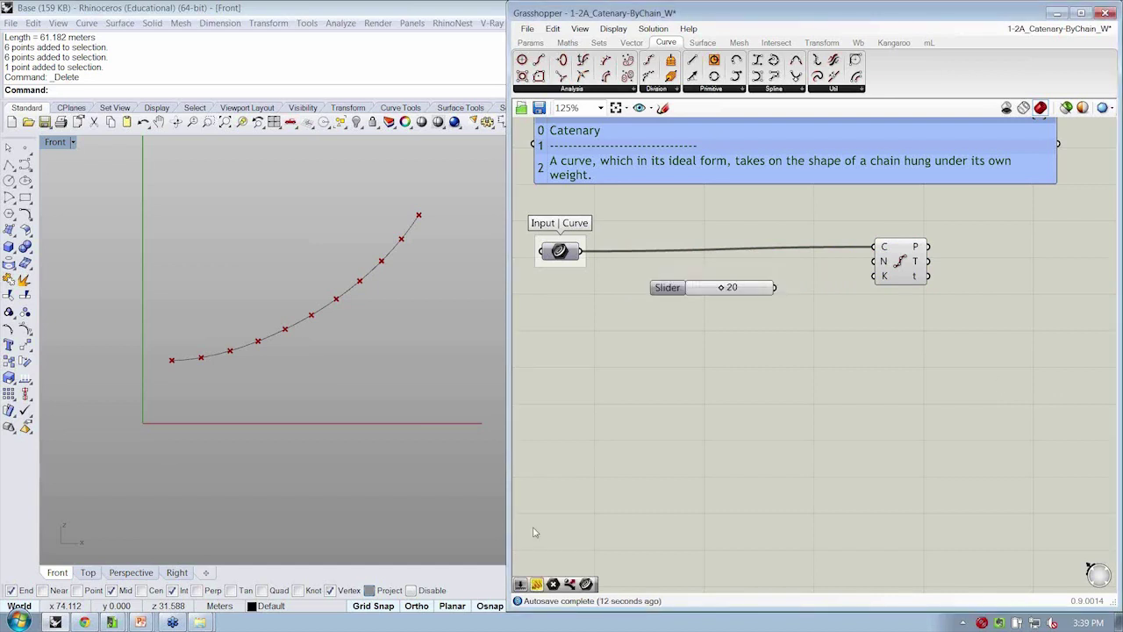
pyautogui.moveTo(874, 261); pyautogui.dragTo(775, 287)
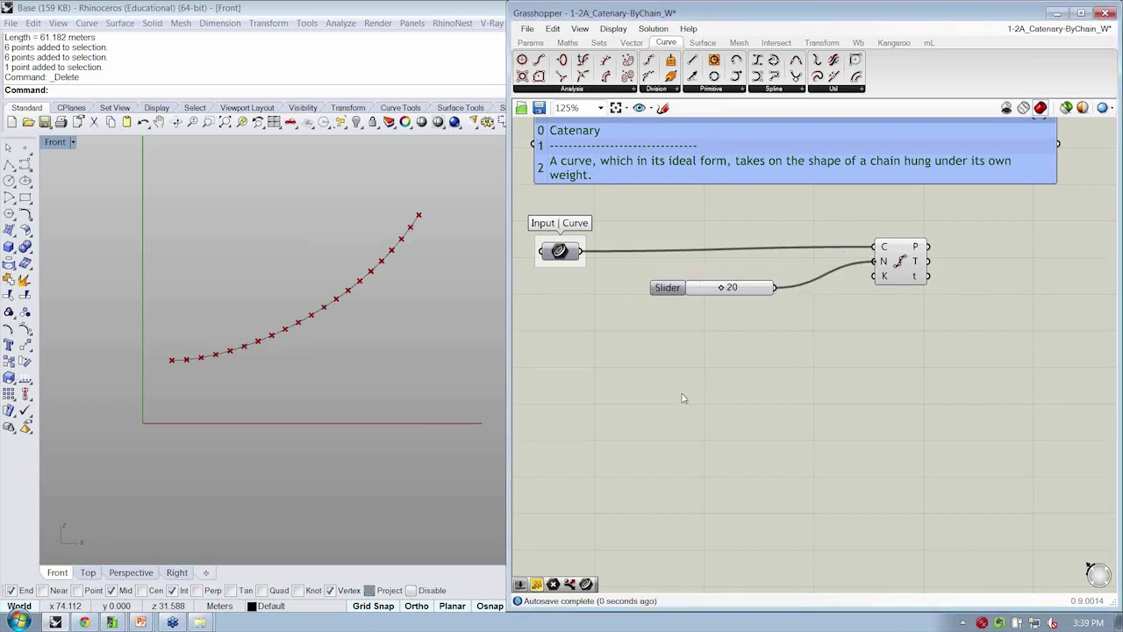
# Step: Rename the division slider to numDiv and shift it together with the Divide Curve component further along the canvas
pyautogui.rightClick(665, 288)
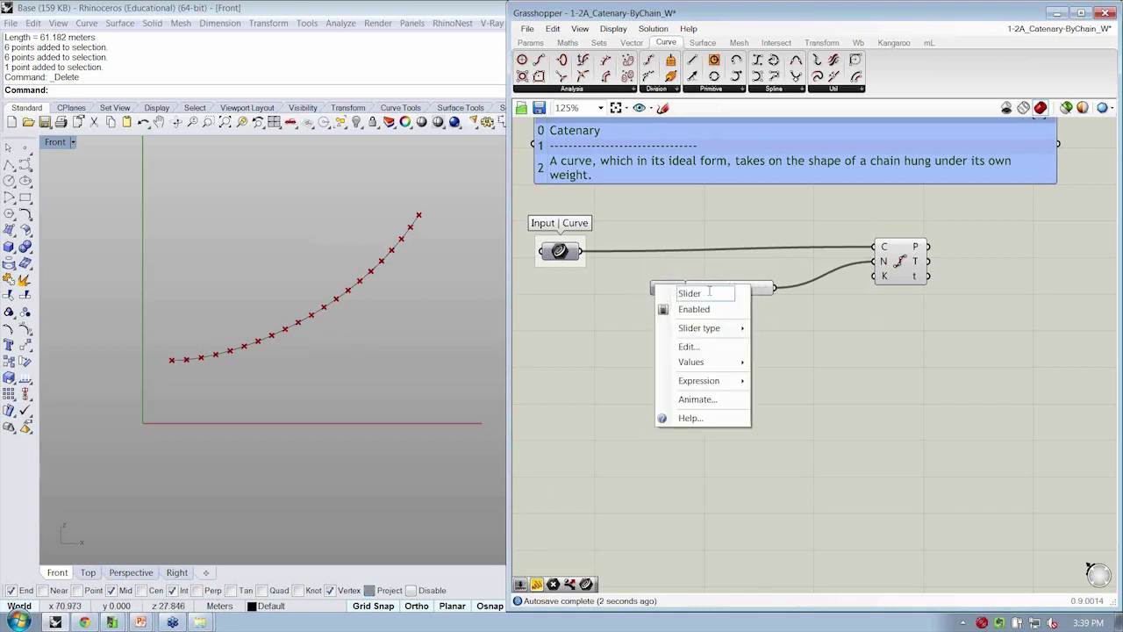
pyautogui.write('numDiv')
pyautogui.press('Return')
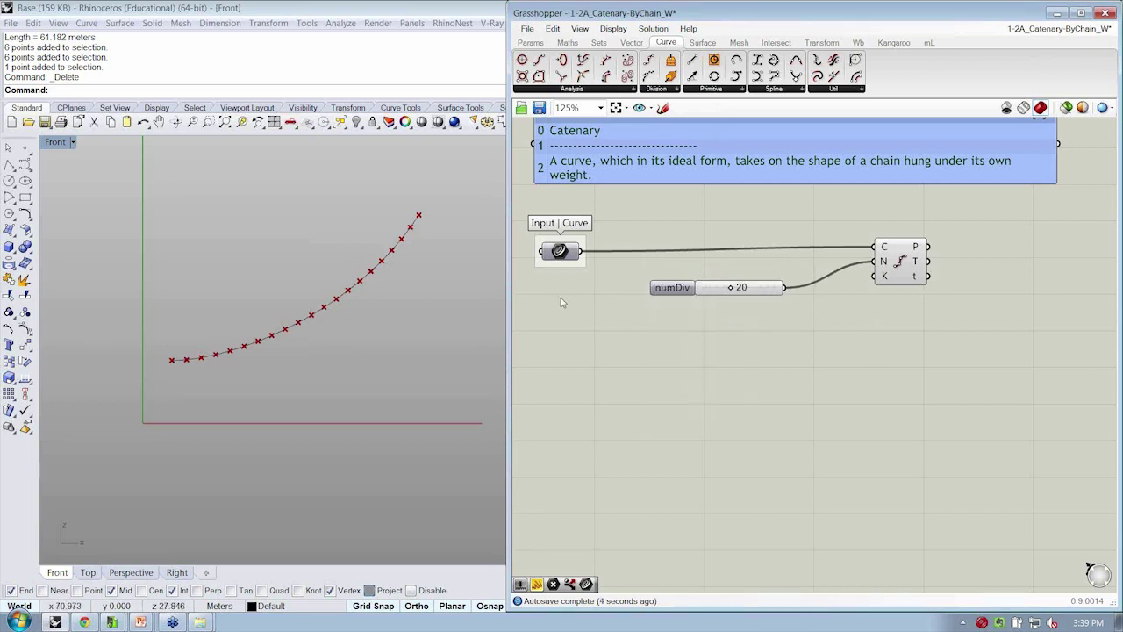
pyautogui.moveTo(943, 319); pyautogui.dragTo(760, 243)
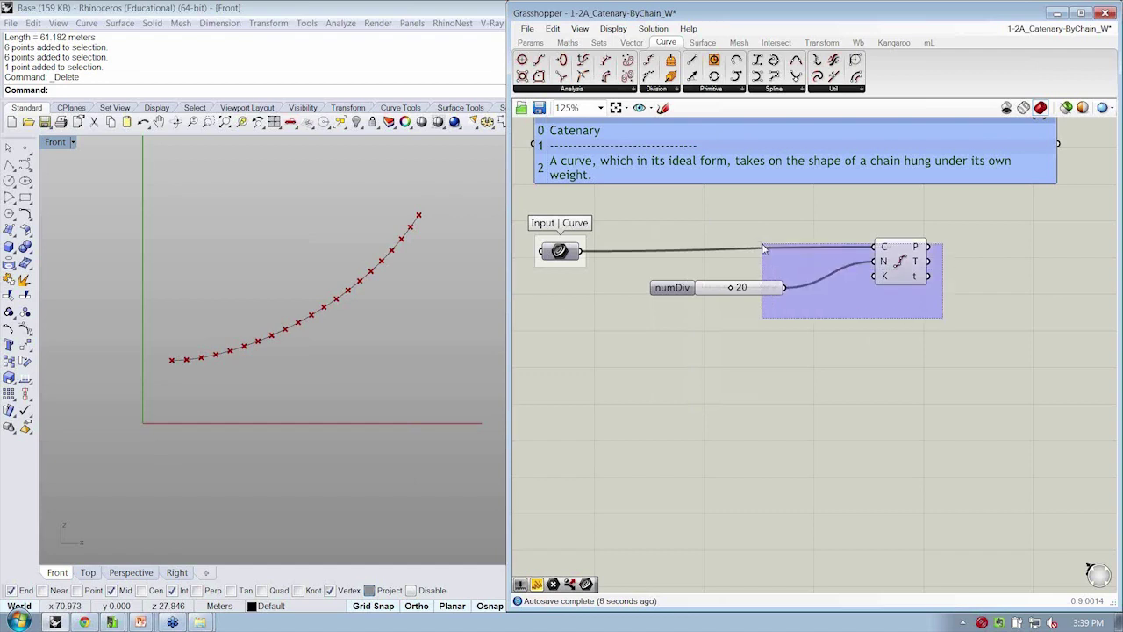
pyautogui.moveTo(900, 261); pyautogui.dragTo(927, 260)
pyautogui.click(877, 351)
# Step: Examine the referenced curve and its division points in the Rhino Front viewport
pyautogui.moveTo(387, 256); pyautogui.dragTo(386, 263, button='right')
pyautogui.scroll(4, 387, 263)
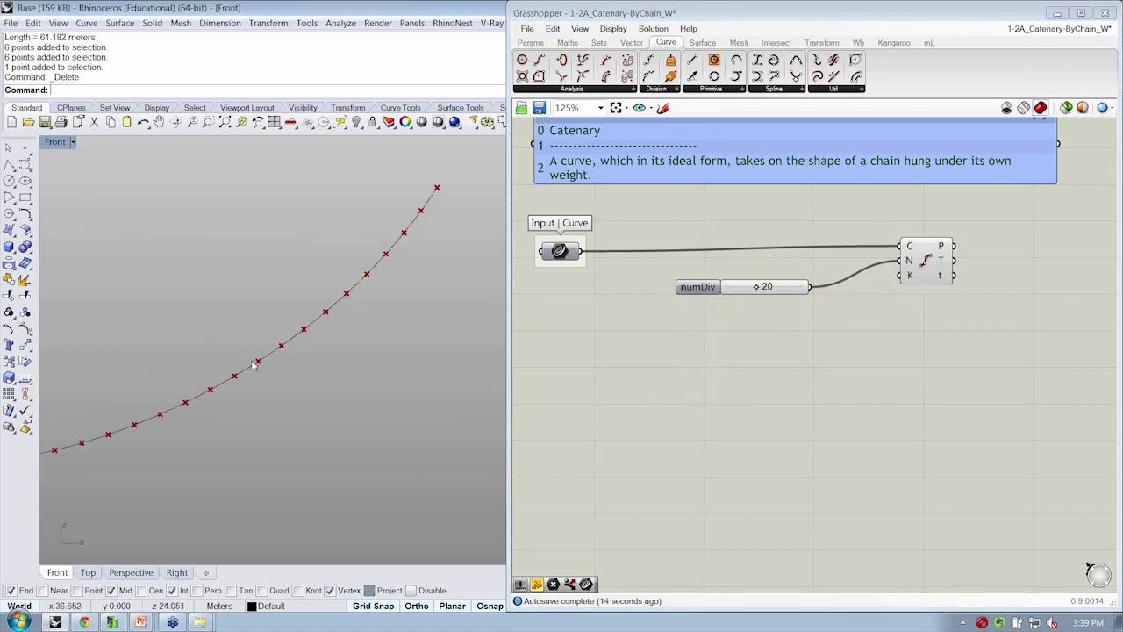
pyautogui.moveTo(255, 363); pyautogui.dragTo(321, 301, button='right')
pyautogui.scroll(-2, 325, 296)
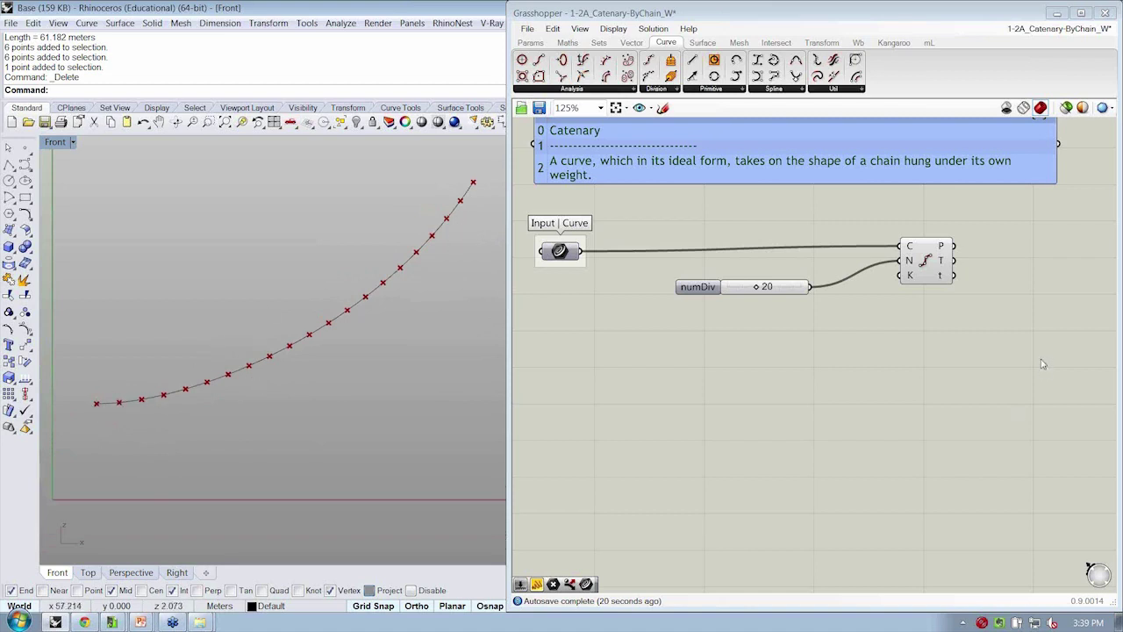
pyautogui.moveTo(379, 316); pyautogui.dragTo(363, 300, button='right')
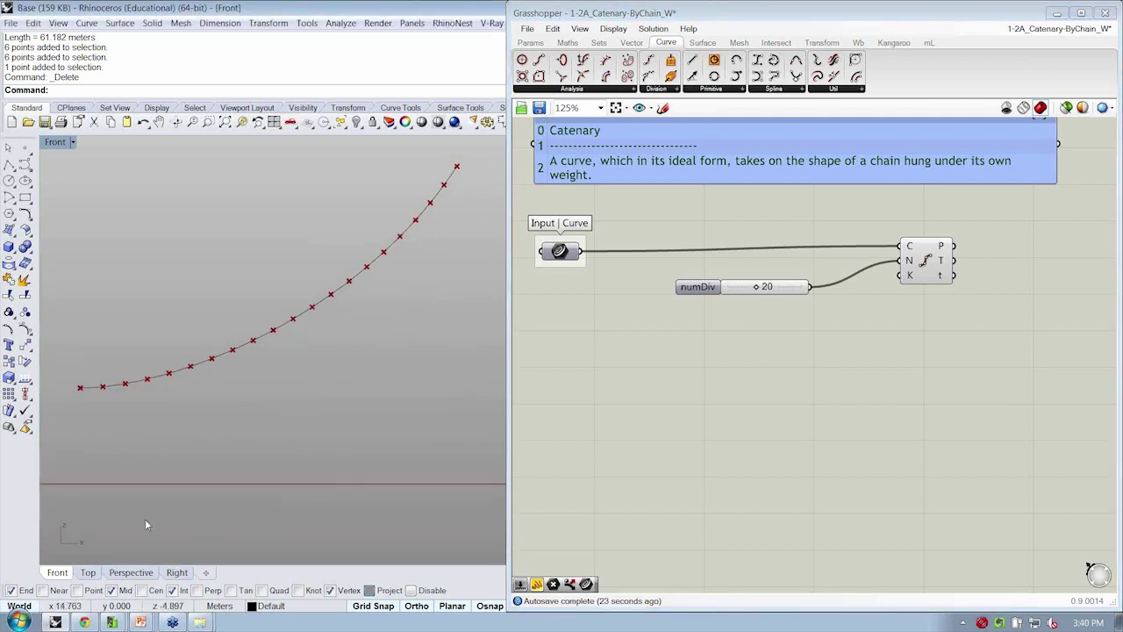
pyautogui.moveTo(420, 221); pyautogui.dragTo(401, 251, button='right')
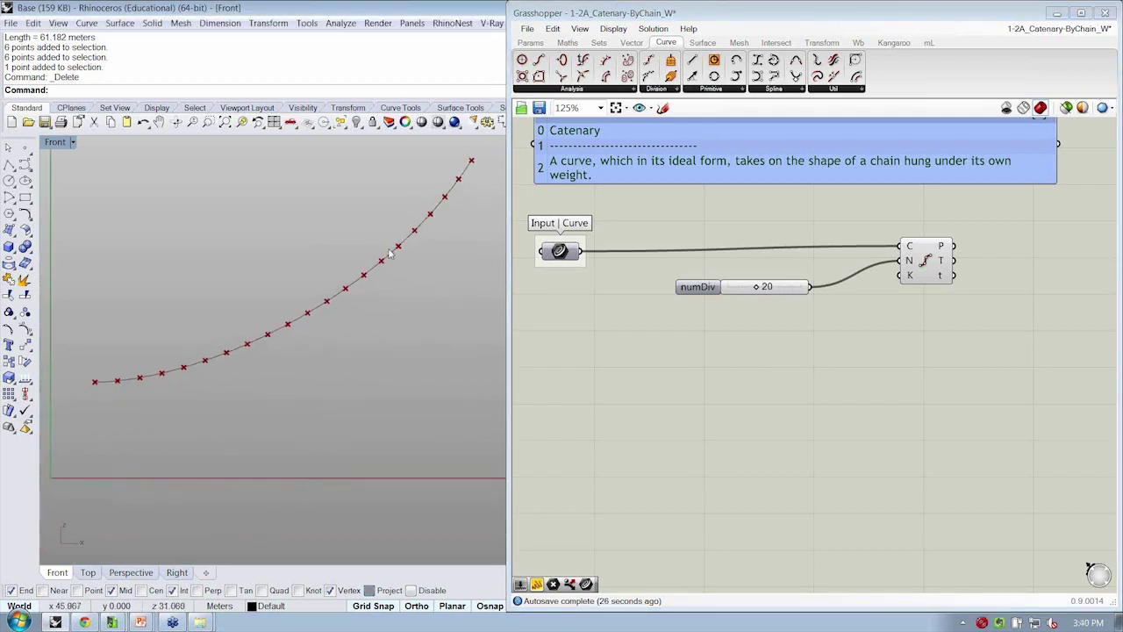
pyautogui.click(472, 160)
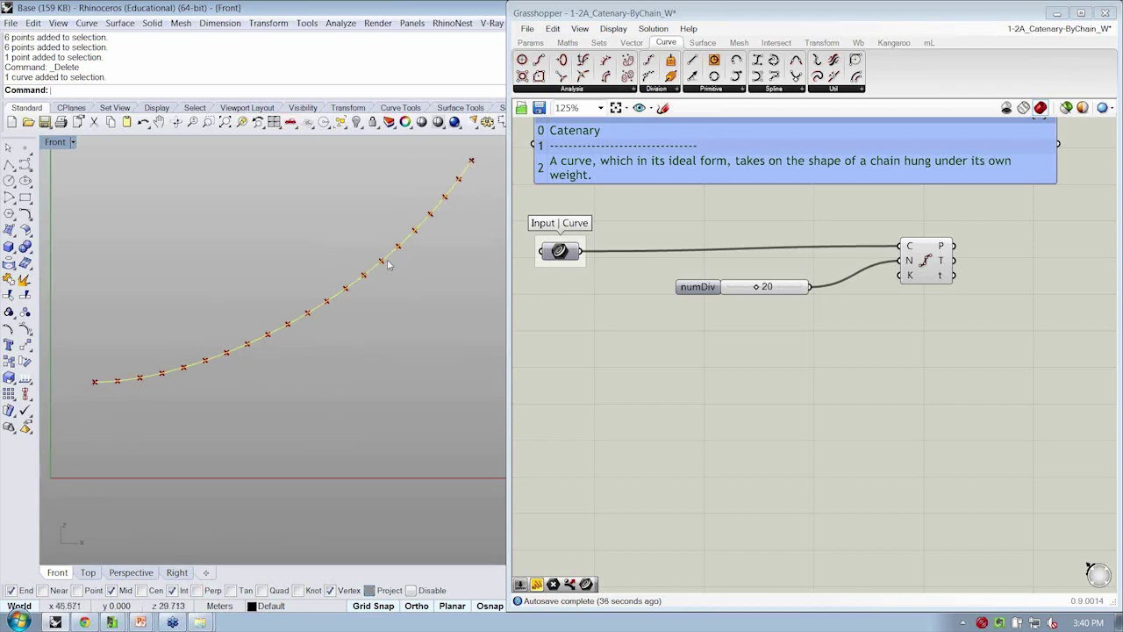
pyautogui.moveTo(389, 265); pyautogui.dragTo(404, 230, button='right')
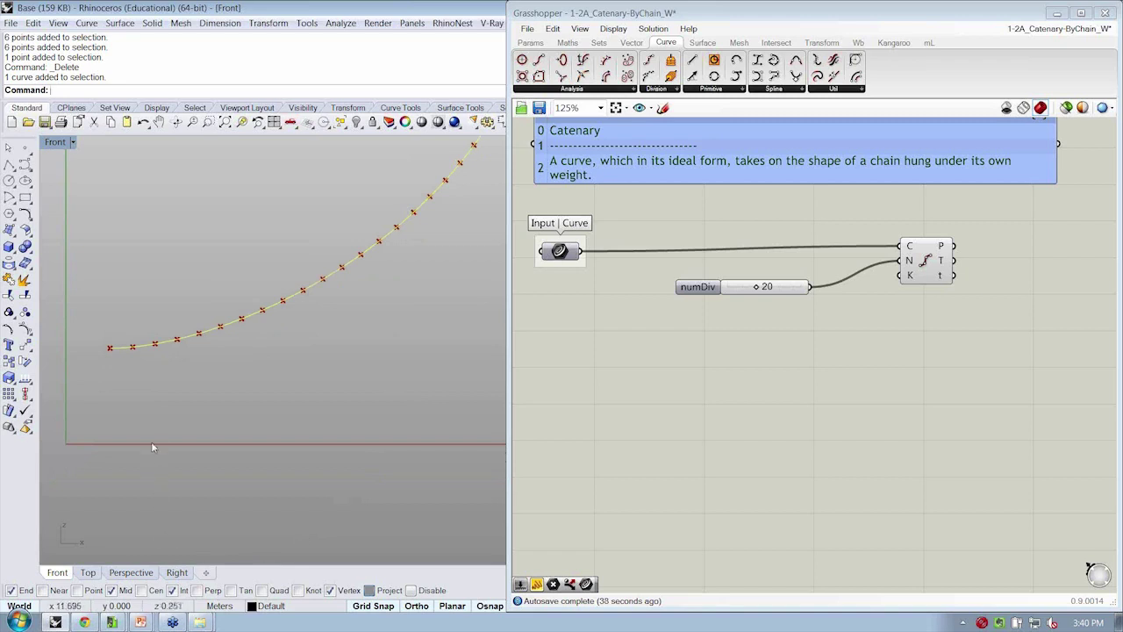
pyautogui.moveTo(320, 272); pyautogui.dragTo(277, 303, button='right')
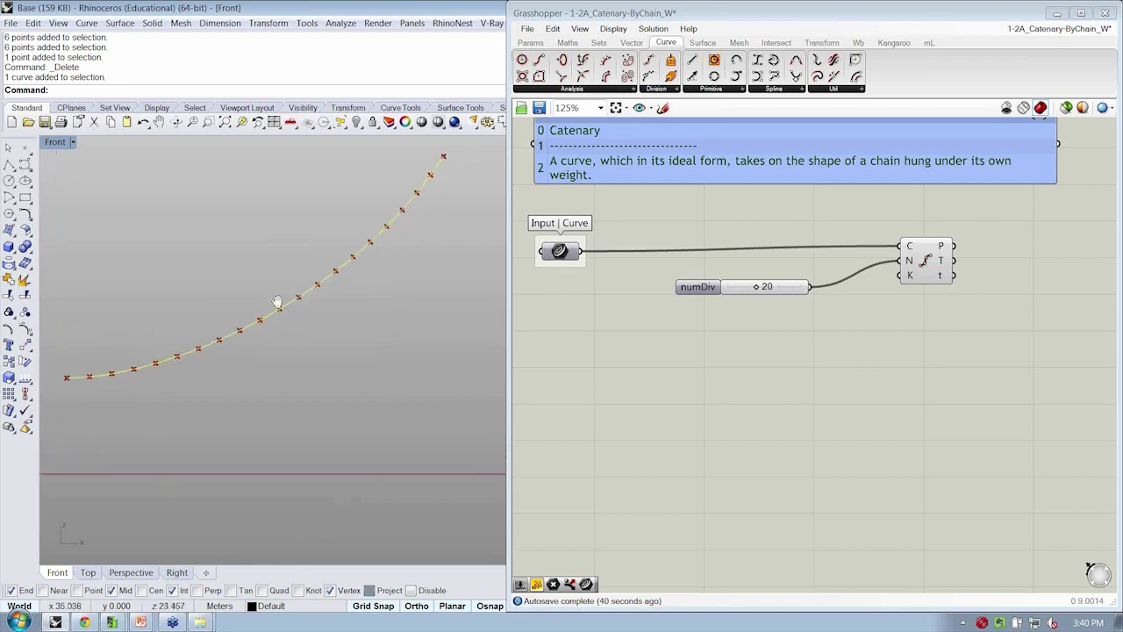
pyautogui.scroll(-1, 348, 277)
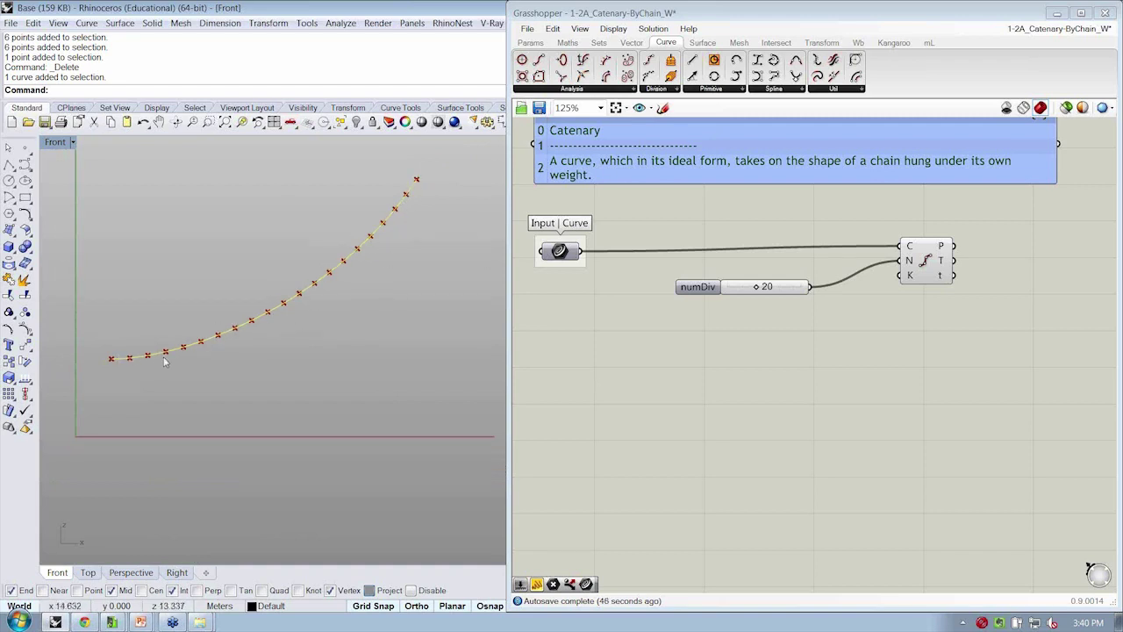
pyautogui.click(319, 340)
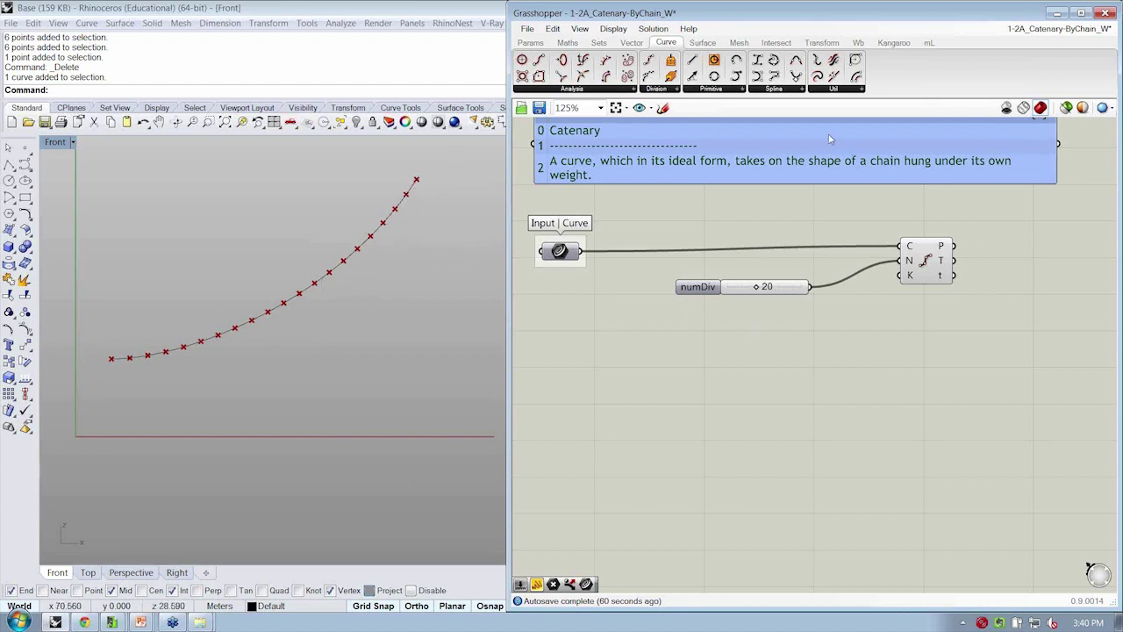
# Step: Add a Sub Curve component below the numDiv slider and connect the input curve parameter to its C input
pyautogui.click(764, 91)
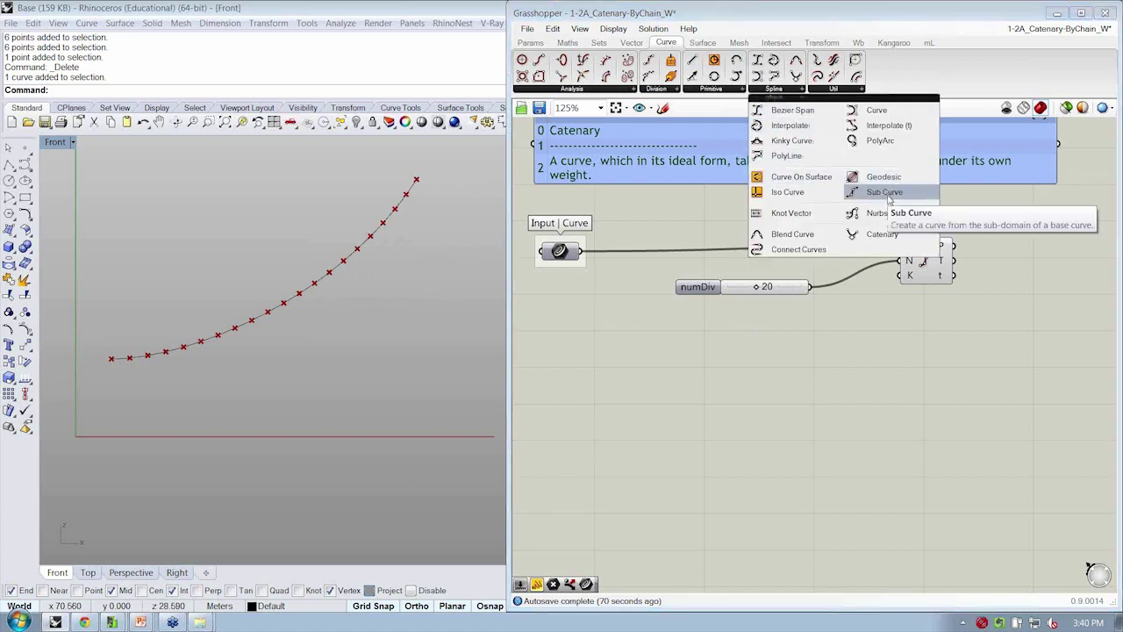
pyautogui.moveTo(888, 193); pyautogui.dragTo(698, 344)
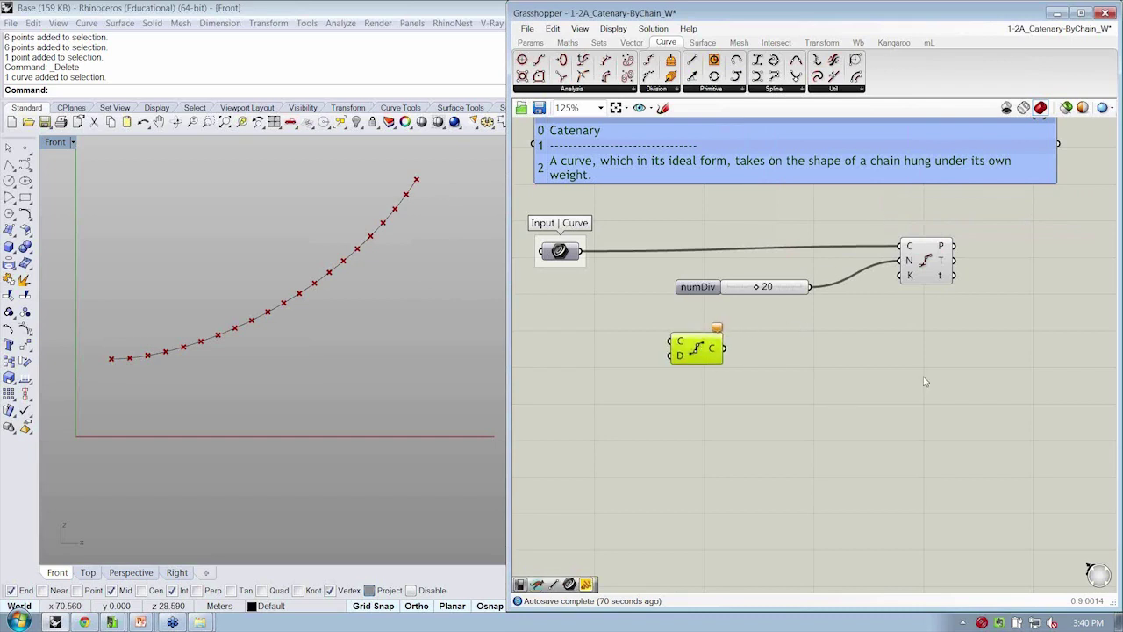
pyautogui.moveTo(948, 293); pyautogui.dragTo(840, 295)
pyautogui.click(848, 357)
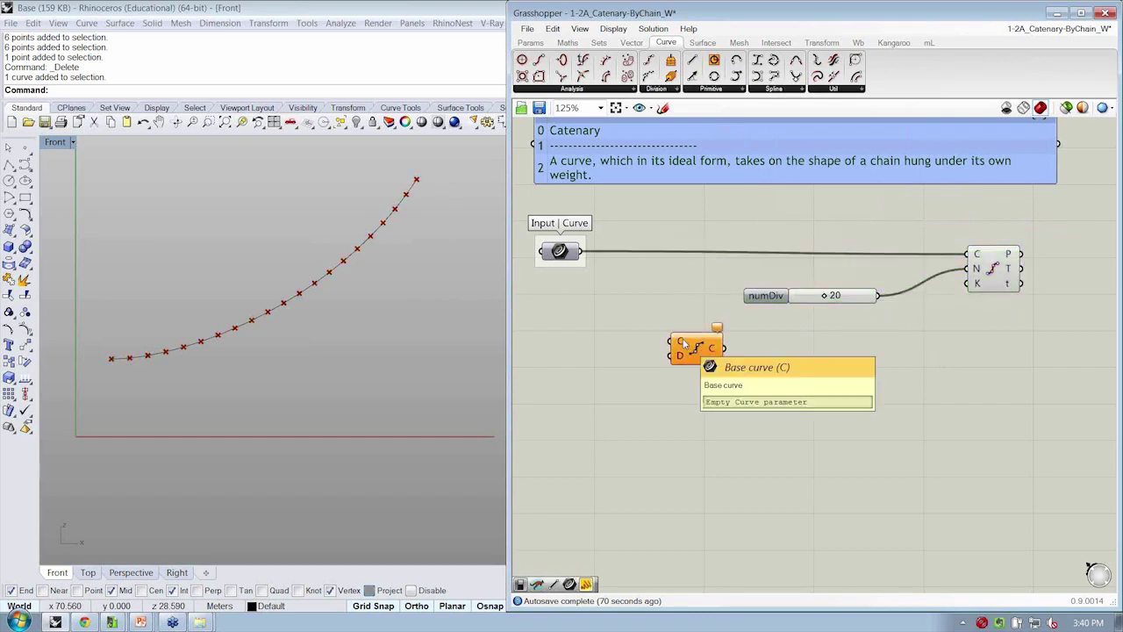
pyautogui.moveTo(582, 253); pyautogui.dragTo(728, 366)
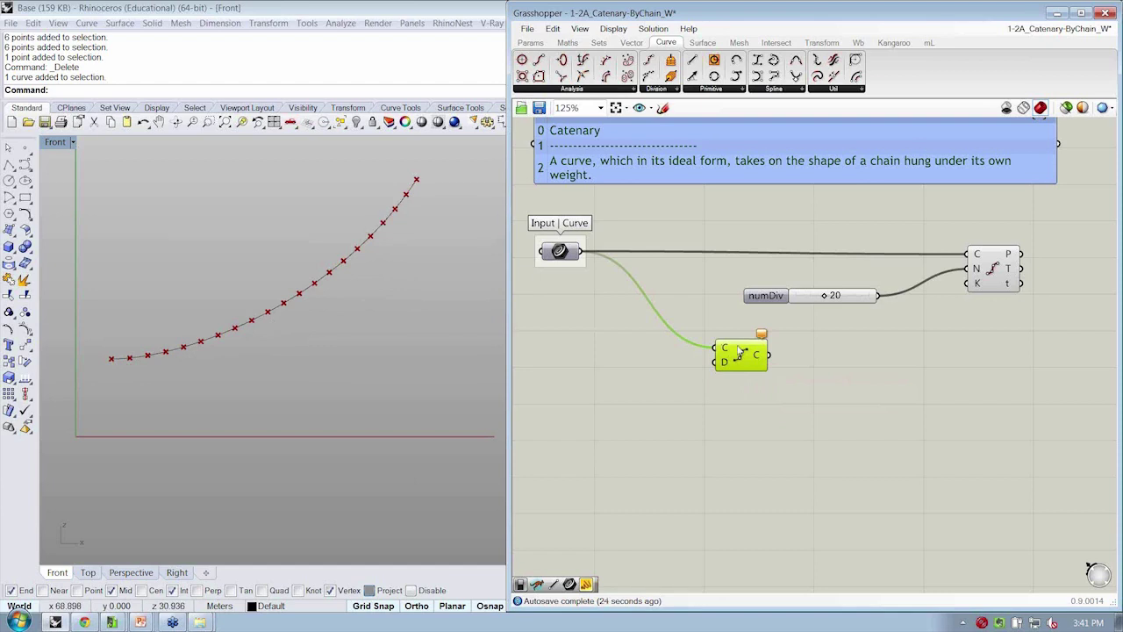
# Step: Create a number slider beside the Sub Curve component, set it to 0.690 and name it t
pyautogui.click(531, 43)
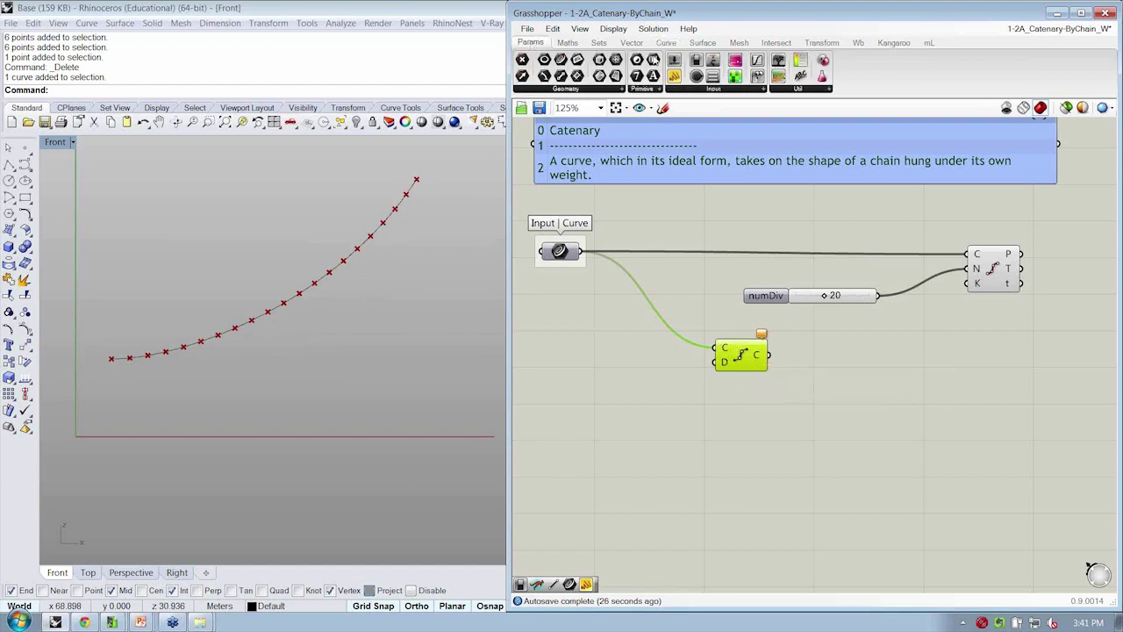
pyautogui.click(689, 90)
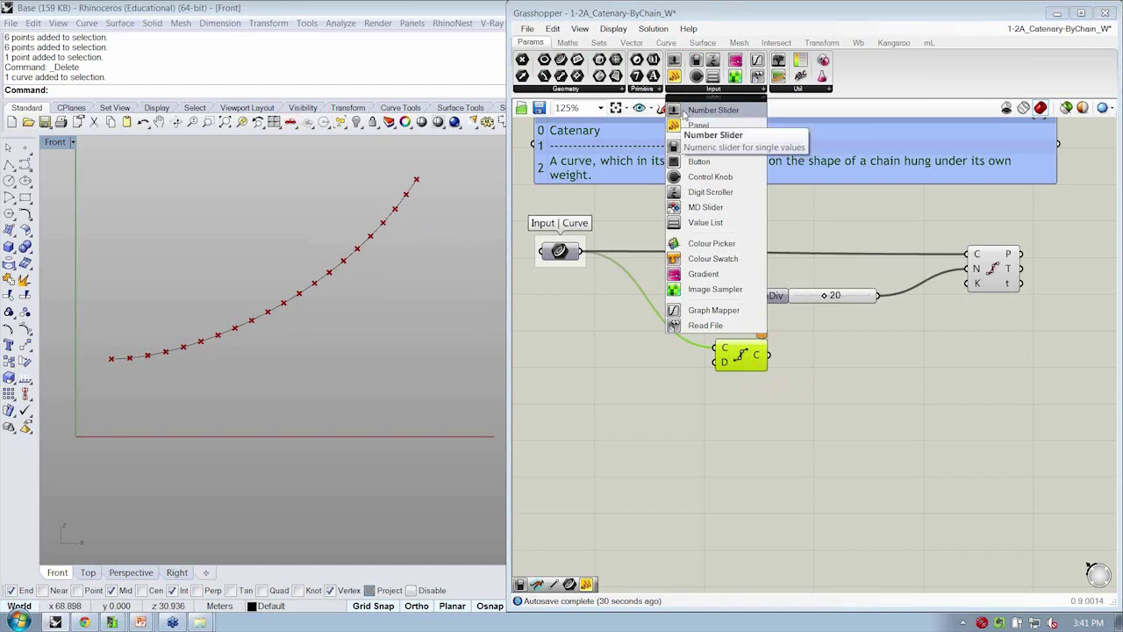
pyautogui.click(684, 114)
pyautogui.click(545, 370)
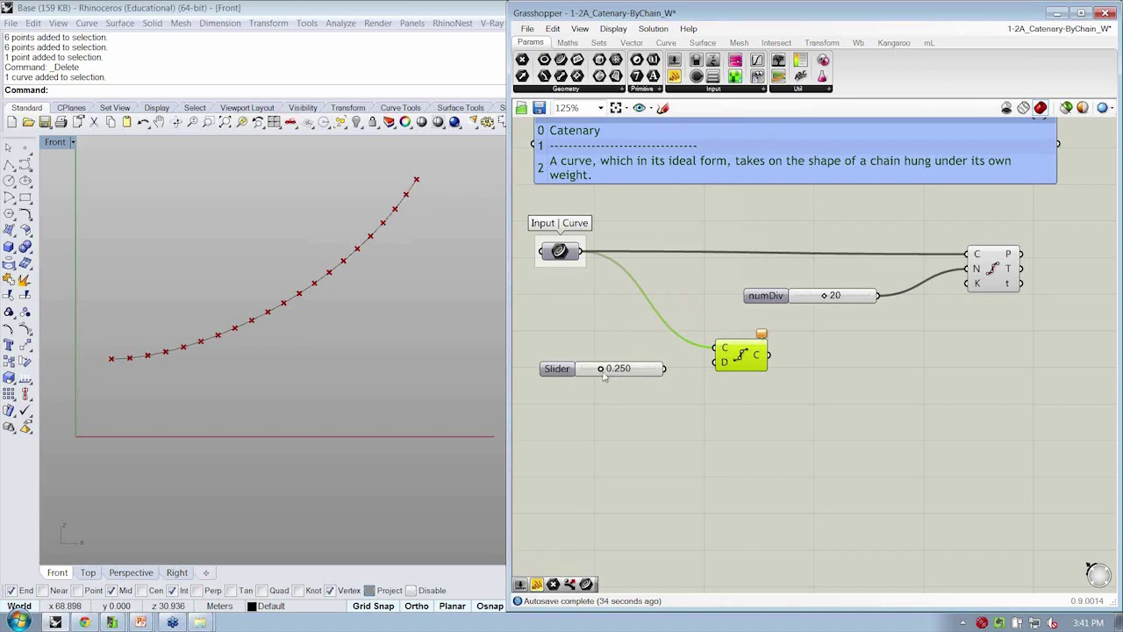
pyautogui.moveTo(604, 376); pyautogui.dragTo(572, 381)
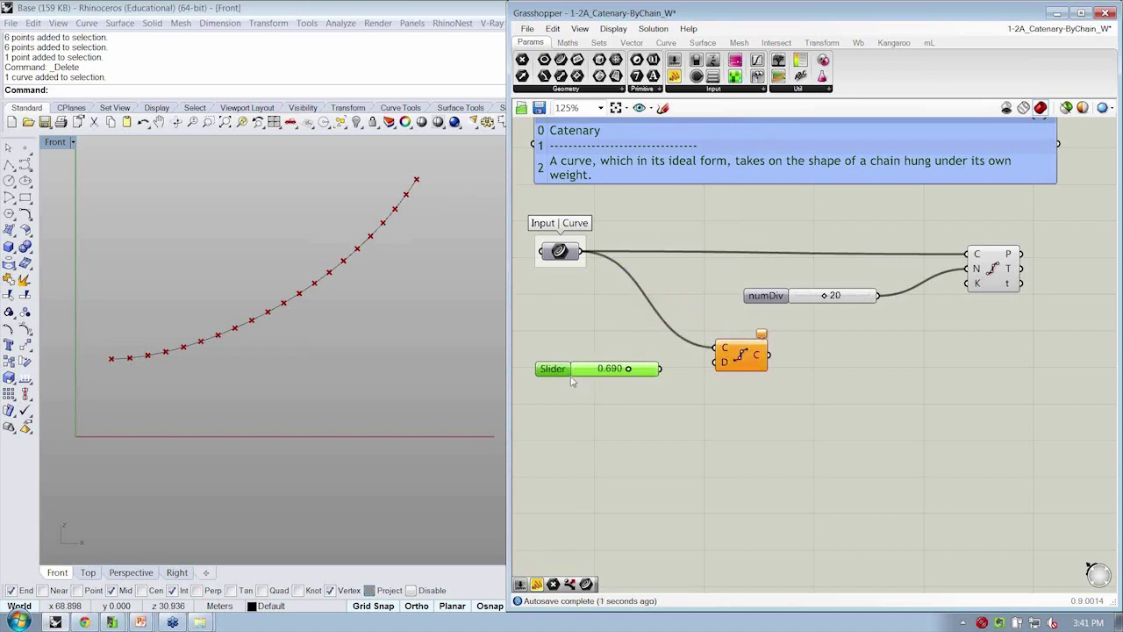
pyautogui.rightClick(562, 373)
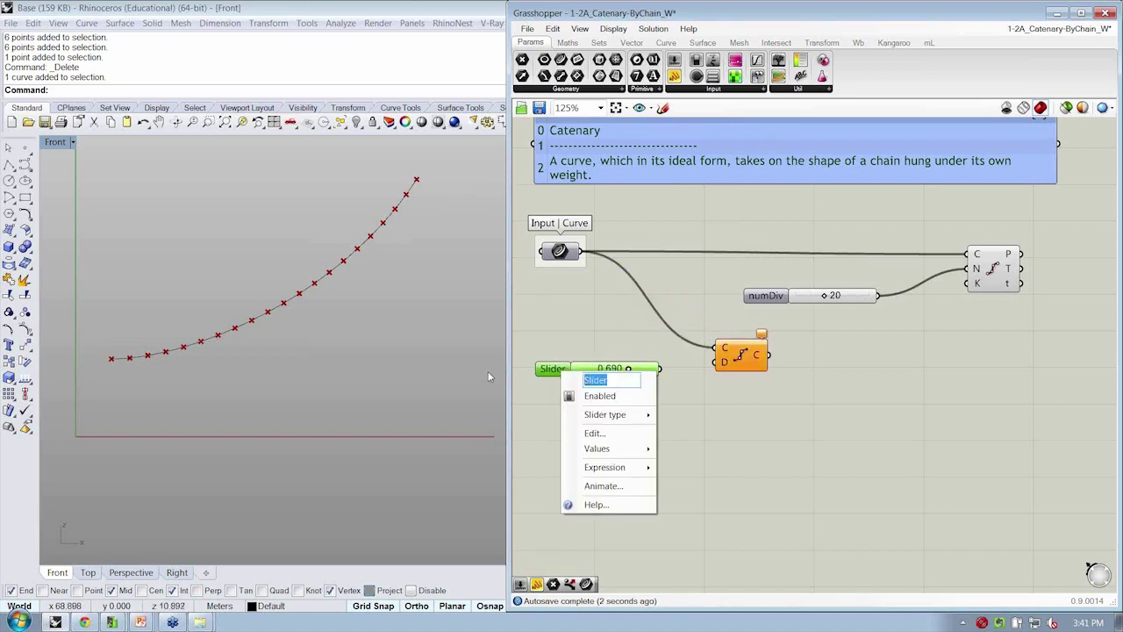
pyautogui.write('t')
pyautogui.click(612, 330)
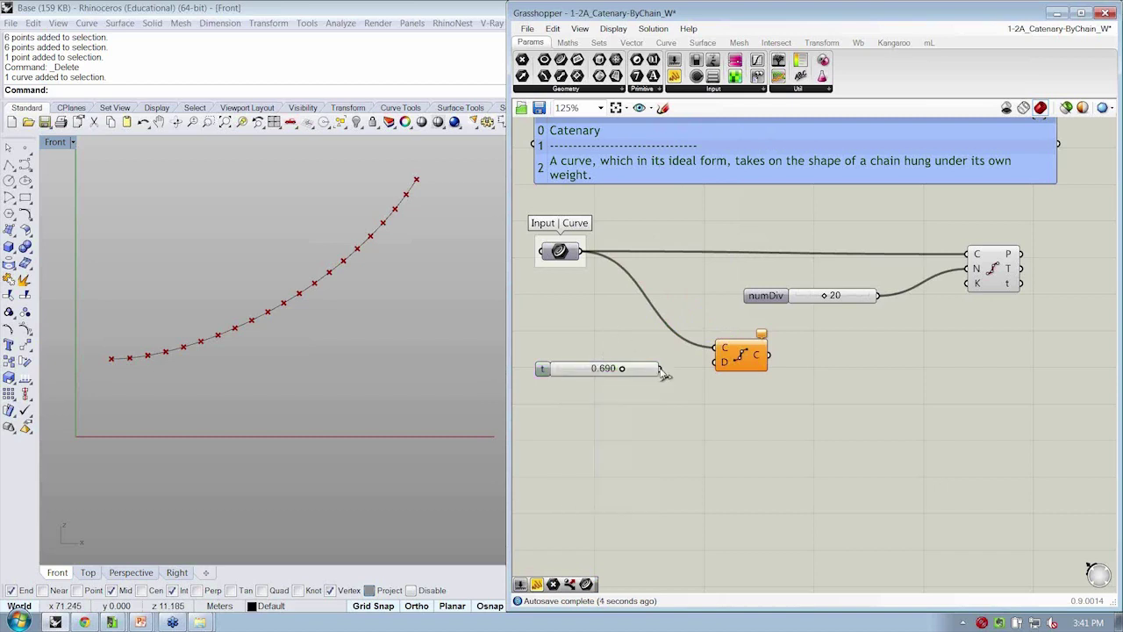
# Step: Connect the t slider to the Sub Curve component's D input and reparameterize its C input
pyautogui.moveTo(715, 361); pyautogui.dragTo(709, 338)
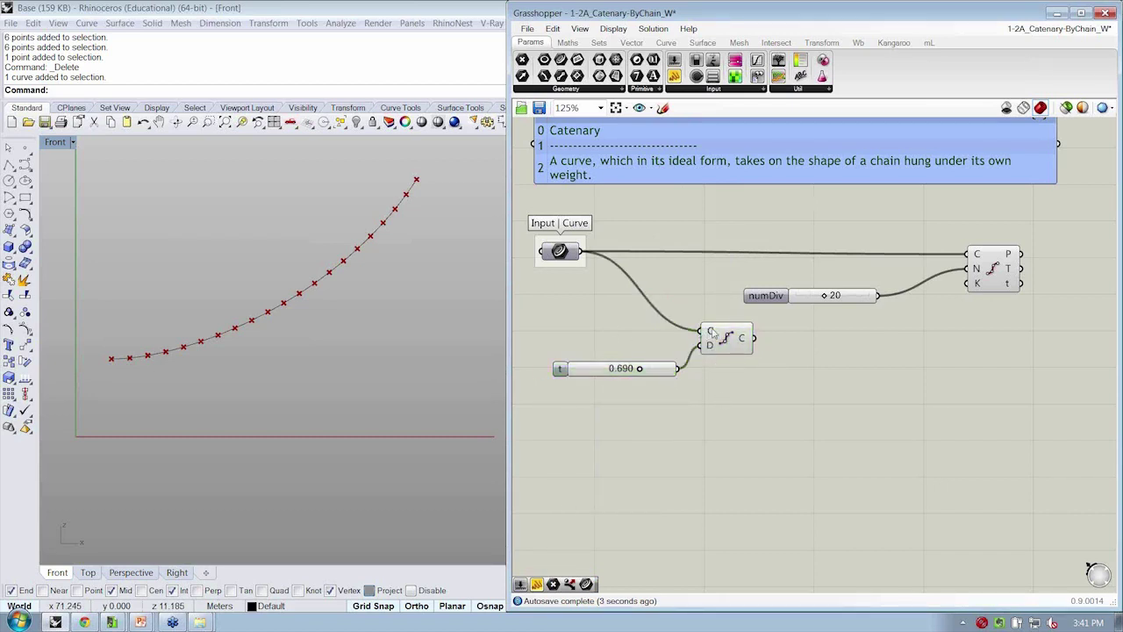
pyautogui.moveTo(711, 332)
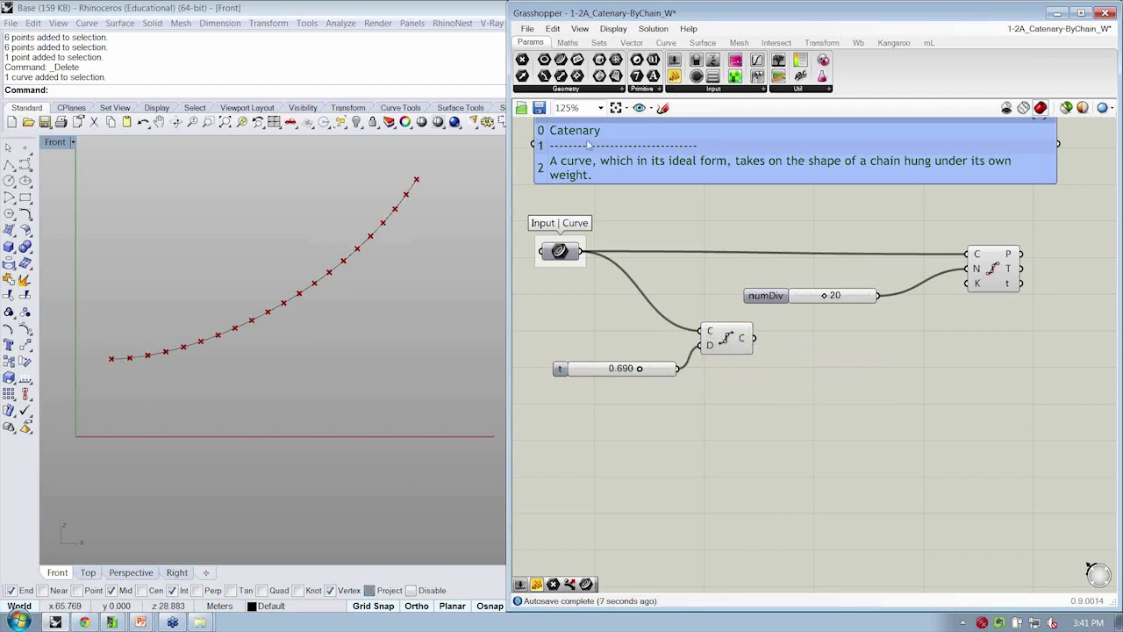
pyautogui.rightClick(712, 332)
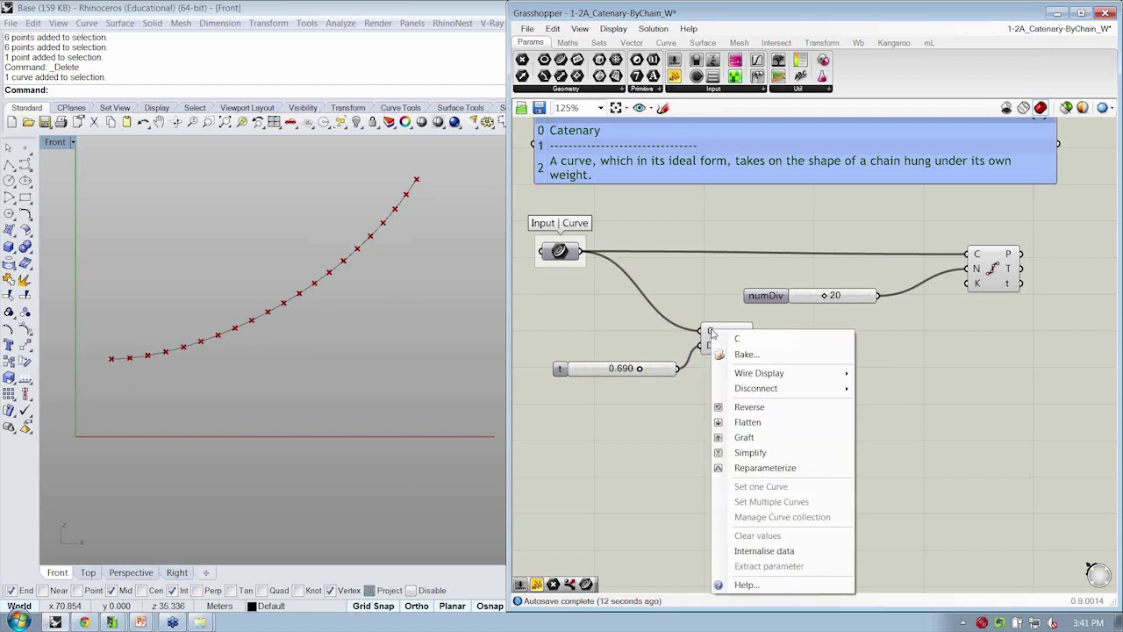
pyautogui.click(751, 468)
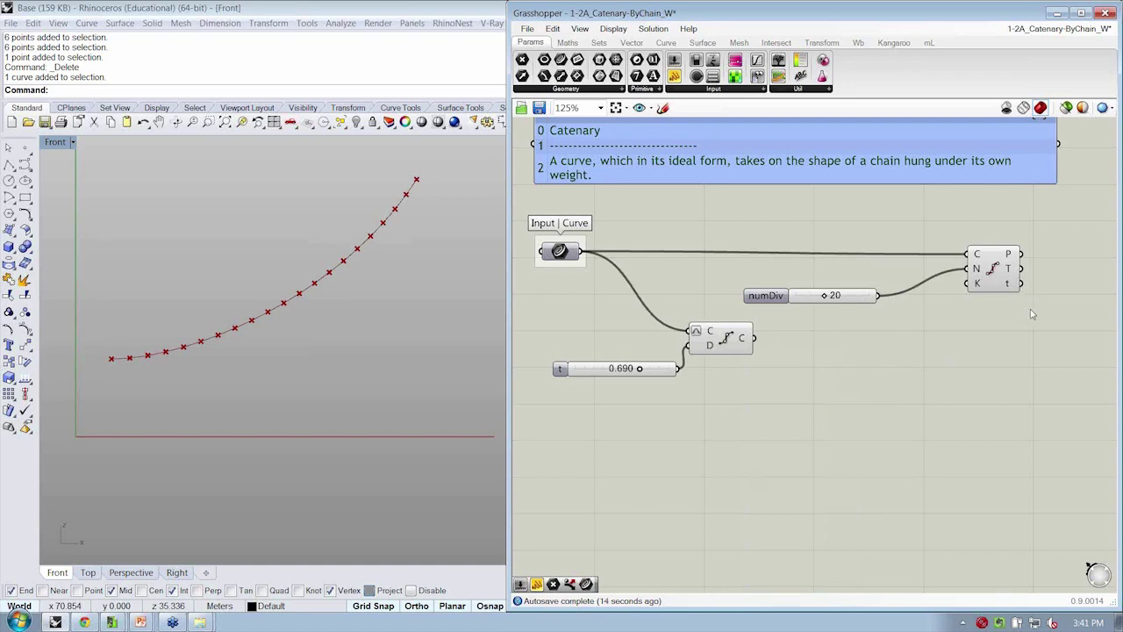
# Step: Turn off the viewport preview of the numDiv slider and Divide Curve component group
pyautogui.moveTo(1032, 314); pyautogui.dragTo(841, 230)
pyautogui.rightClick(841, 230)
pyautogui.click(855, 255)
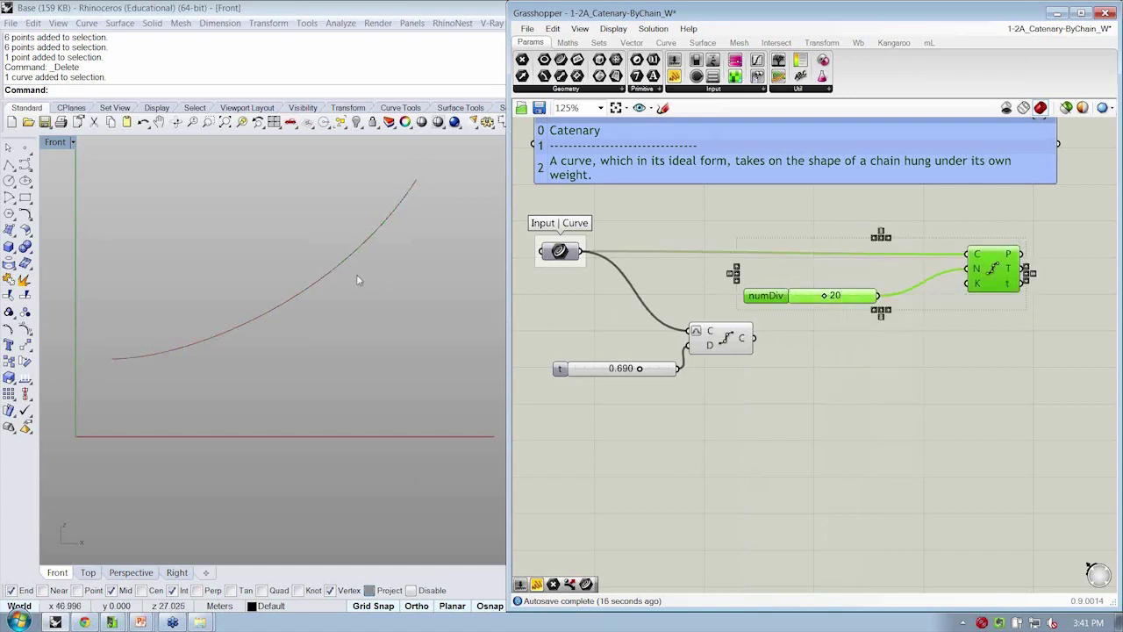
pyautogui.click(834, 524)
# Step: Set the t slider to 0.871 to lengthen the sub curve, and reposition the slider and Sub Curve component slightly
pyautogui.click(721, 344)
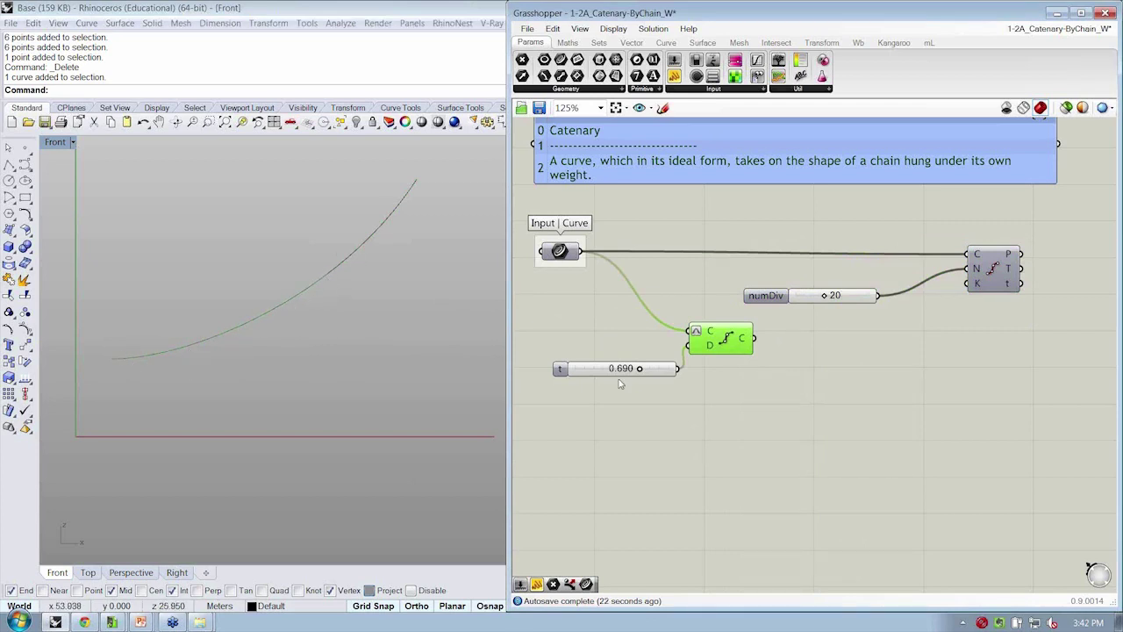
pyautogui.moveTo(637, 368); pyautogui.dragTo(779, 358)
pyautogui.click(680, 353)
pyautogui.click(827, 332)
pyautogui.moveTo(906, 315); pyautogui.dragTo(947, 317, button='right')
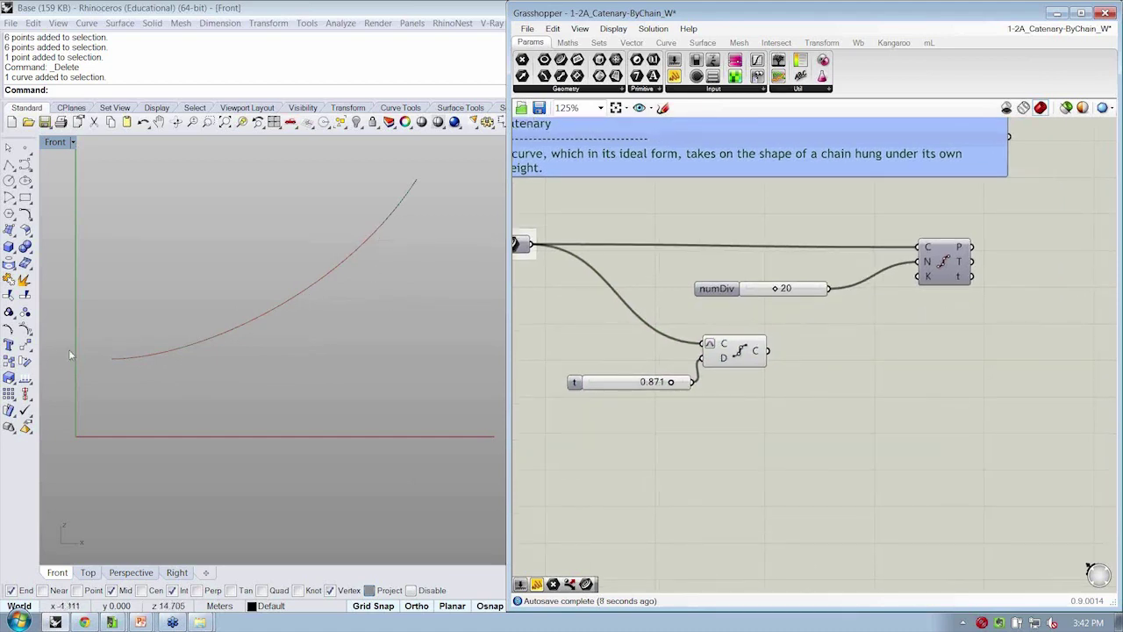
# Step: Duplicate the Divide Curve component below the original and connect the Sub Curve output to the copy's C input
pyautogui.click(937, 265)
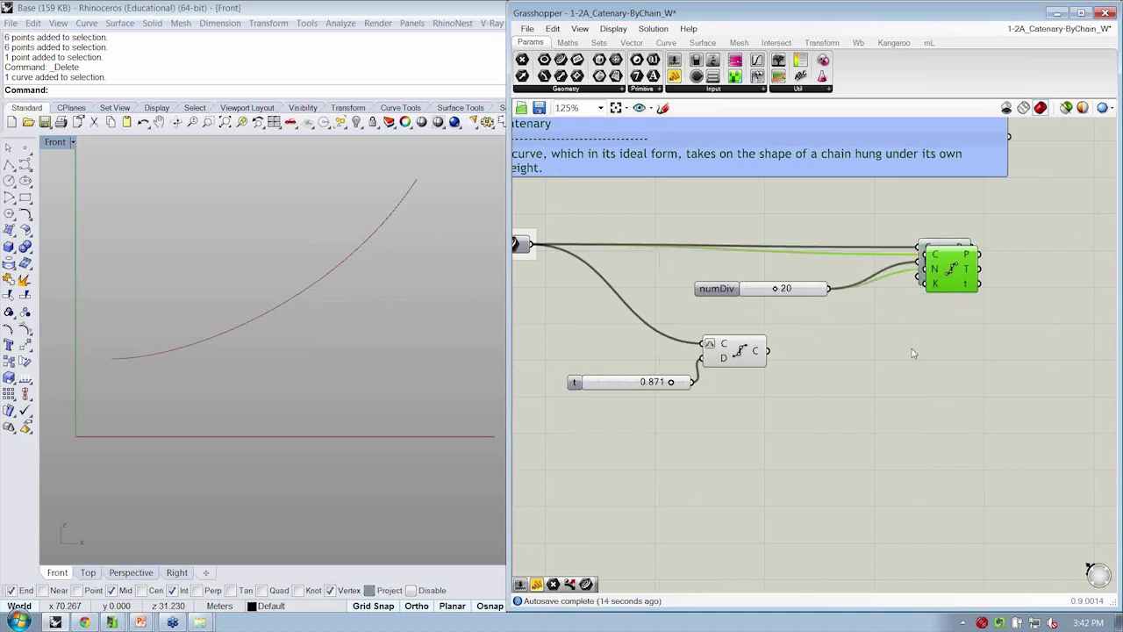
pyautogui.keyDown('alt'); pyautogui.moveTo(943, 263); pyautogui.dragTo(943, 376); pyautogui.keyUp('alt')
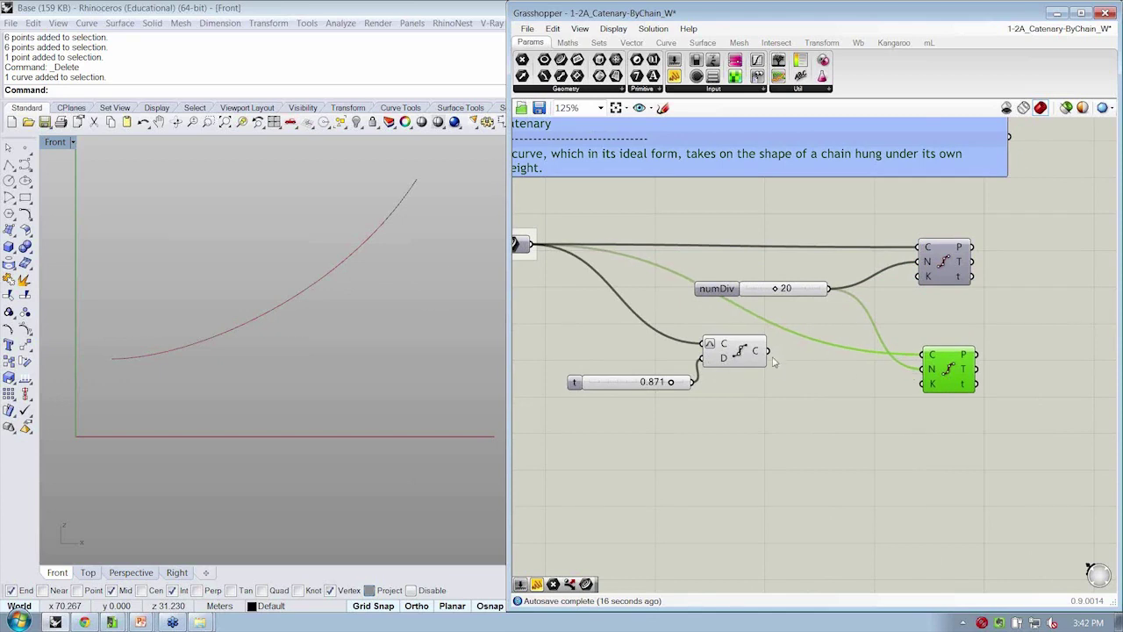
pyautogui.moveTo(768, 351); pyautogui.dragTo(937, 352)
# Step: Turn on the viewport preview of the duplicated Divide Curve component
pyautogui.click(955, 299)
pyautogui.rightClick(948, 369)
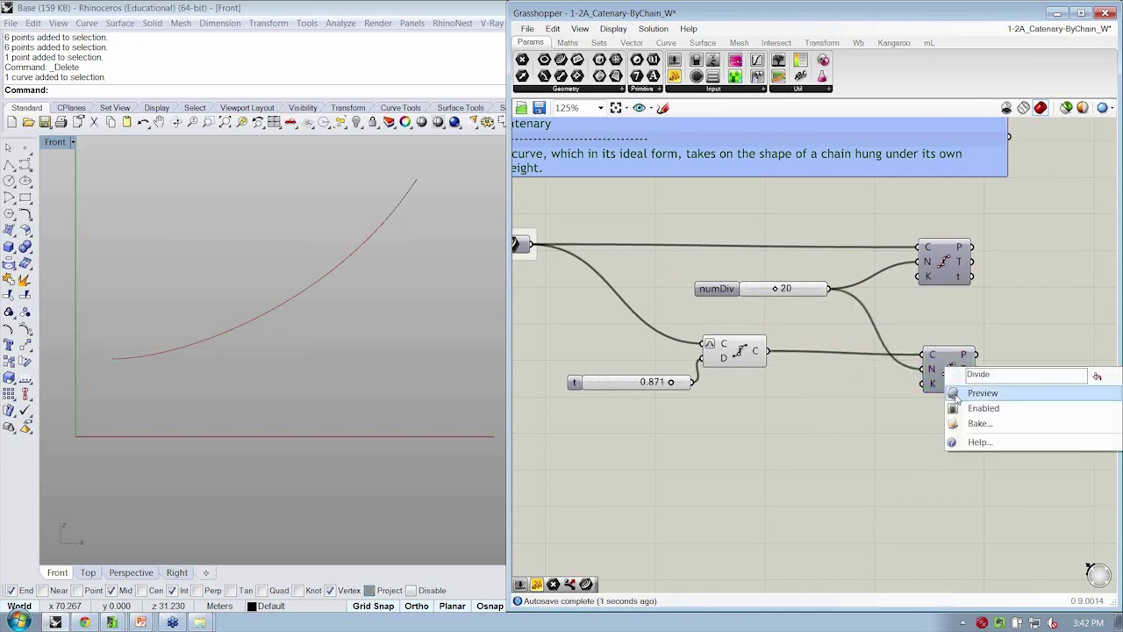
pyautogui.click(981, 392)
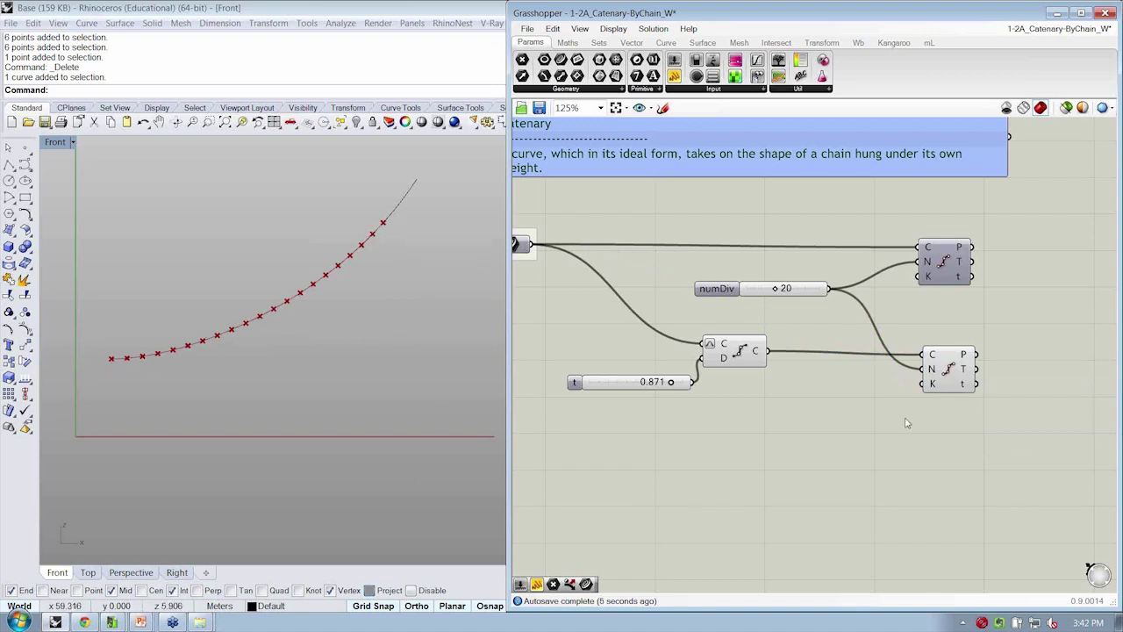
# Step: Move both Divide Curve components closer to the numDiv slider and the Sub Curve component
pyautogui.click(948, 369)
pyautogui.click(967, 420)
pyautogui.moveTo(966, 420); pyautogui.dragTo(893, 275)
pyautogui.click(817, 261)
pyautogui.click(893, 280)
pyautogui.click(904, 220)
pyautogui.click(908, 373)
pyautogui.click(922, 329)
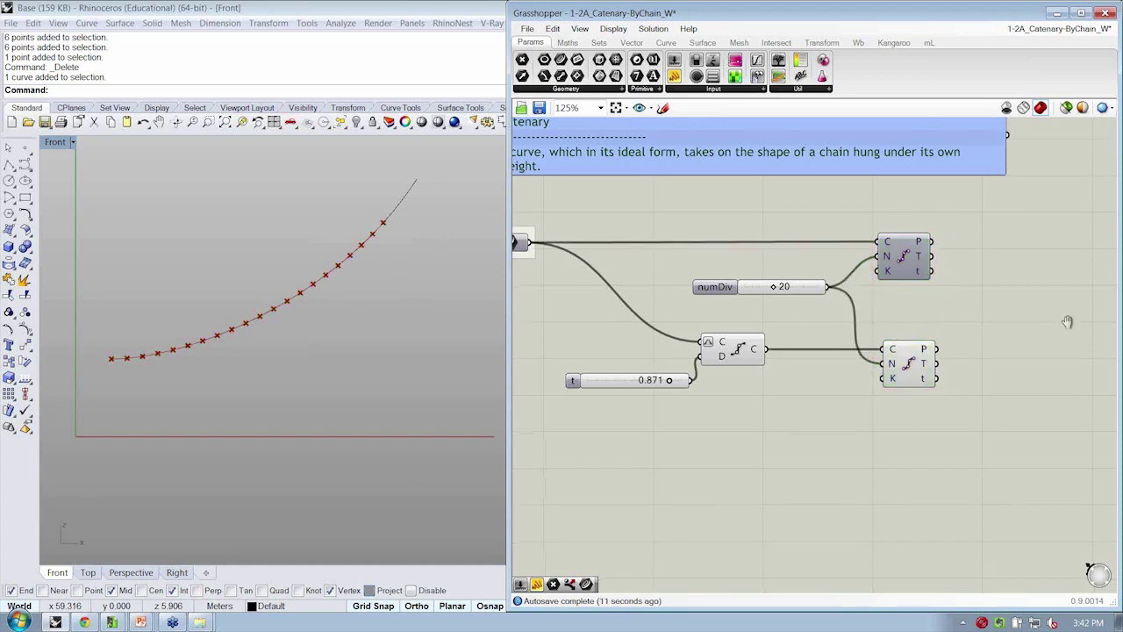
pyautogui.moveTo(1098, 346); pyautogui.dragTo(1089, 341, button='right')
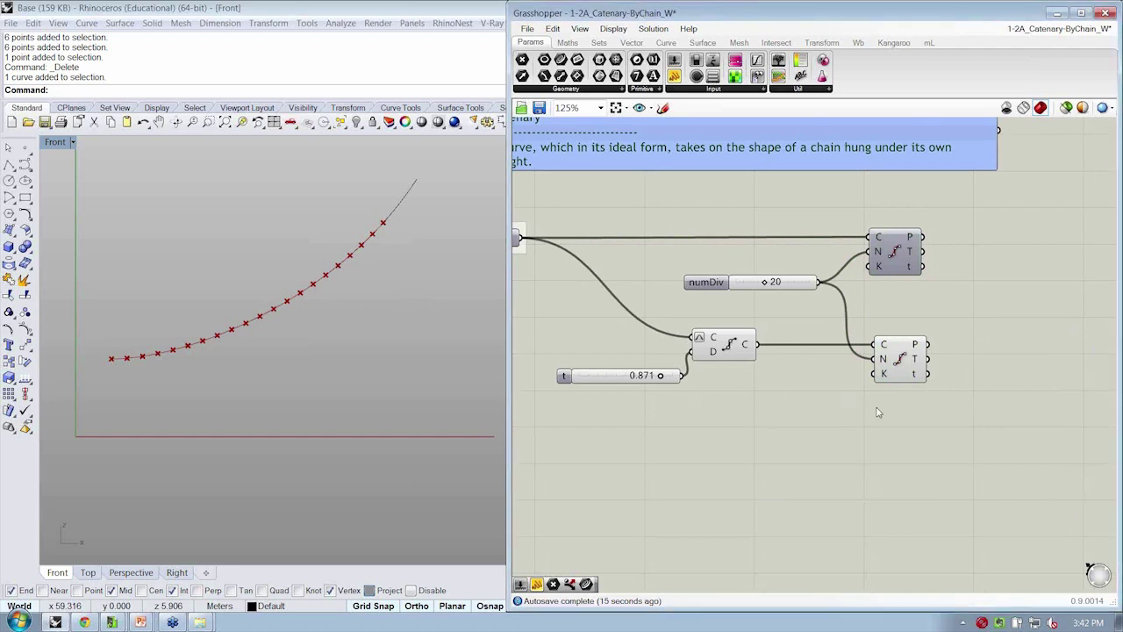
pyautogui.moveTo(877, 413); pyautogui.dragTo(875, 415, button='right')
pyautogui.moveTo(142, 348); pyautogui.dragTo(152, 349, button='right')
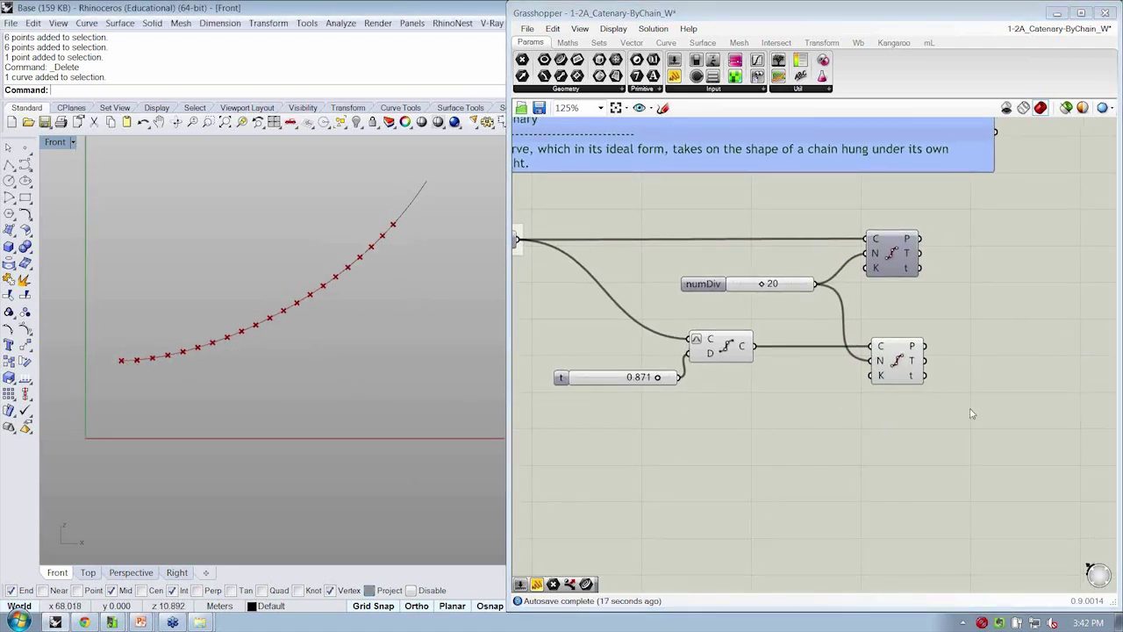
pyautogui.click(902, 367)
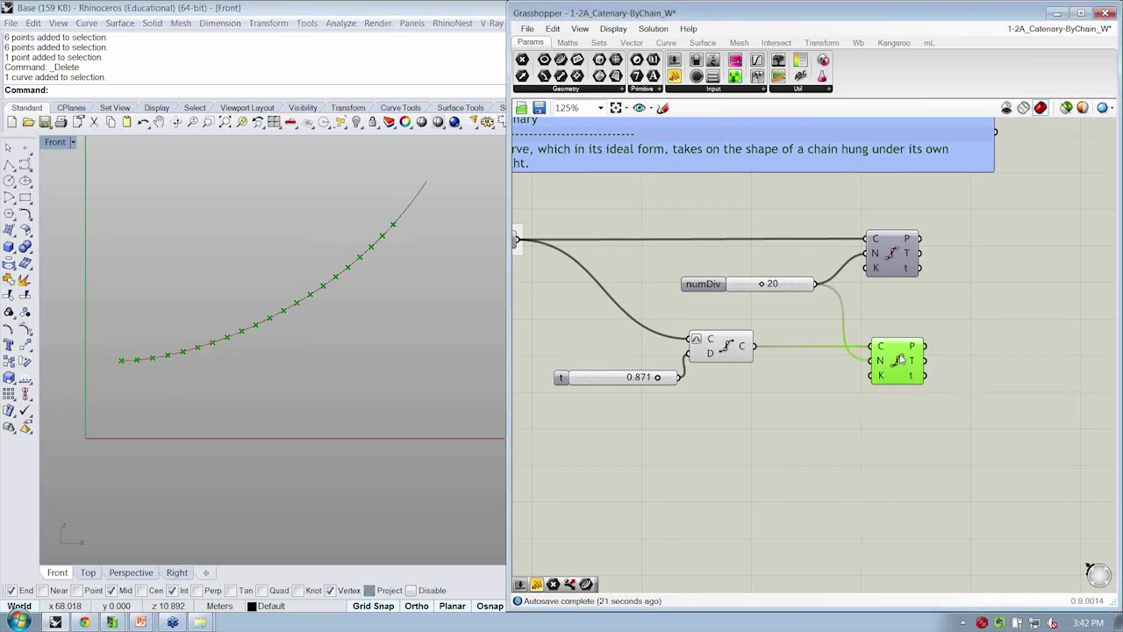
pyautogui.click(926, 479)
pyautogui.moveTo(959, 359); pyautogui.dragTo(929, 347, button='right')
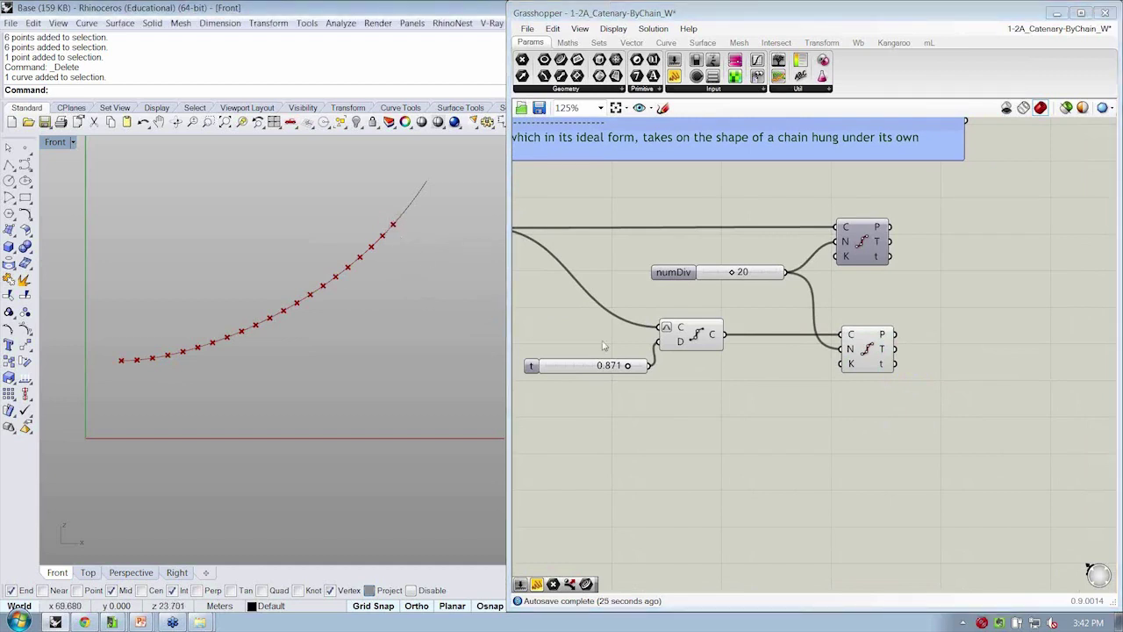
pyautogui.click(678, 328)
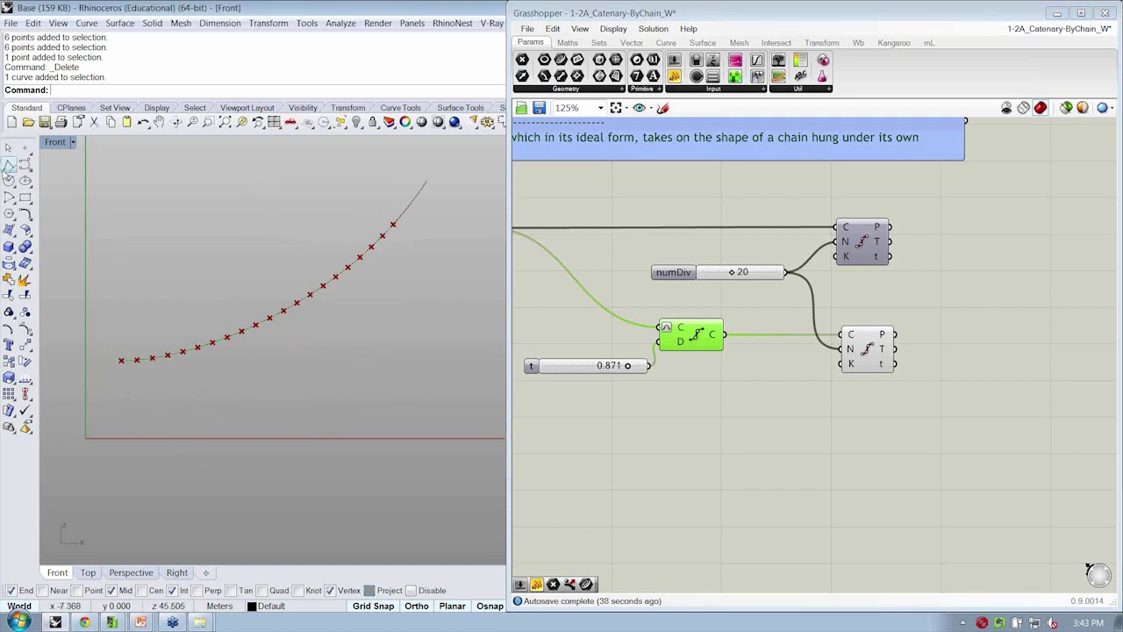
# Step: Draw a vertical line above the curve in the Front view and add an arrowhead at its lower end
pyautogui.click(8, 164)
pyautogui.click(229, 182)
pyautogui.click(229, 299)
pyautogui.press('Return')
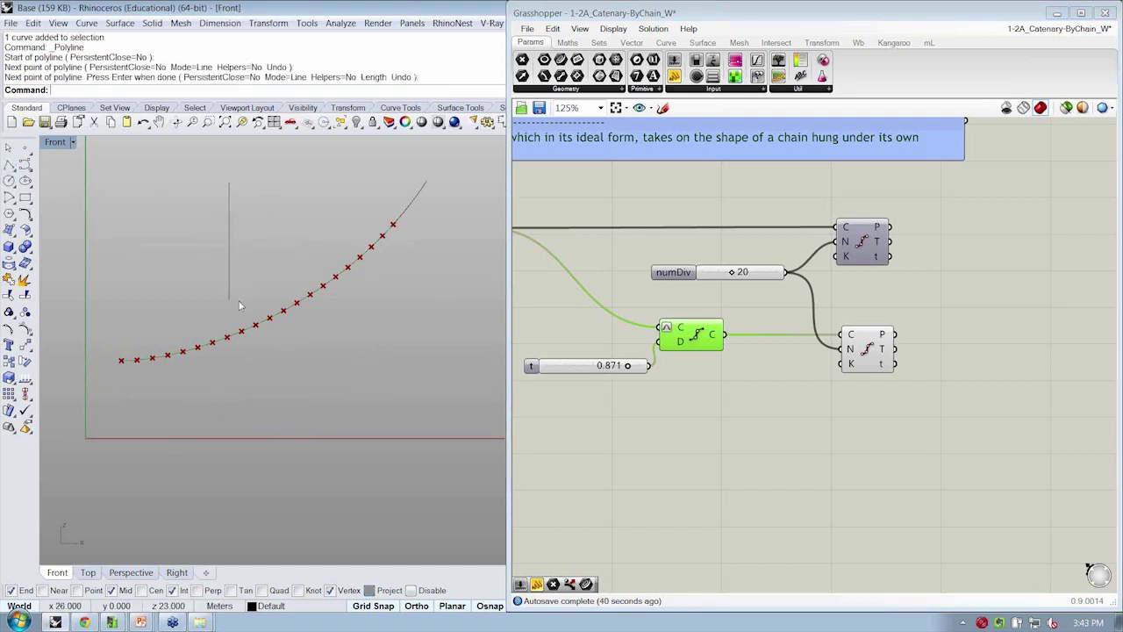
pyautogui.write('Arro')
pyautogui.press('Return')
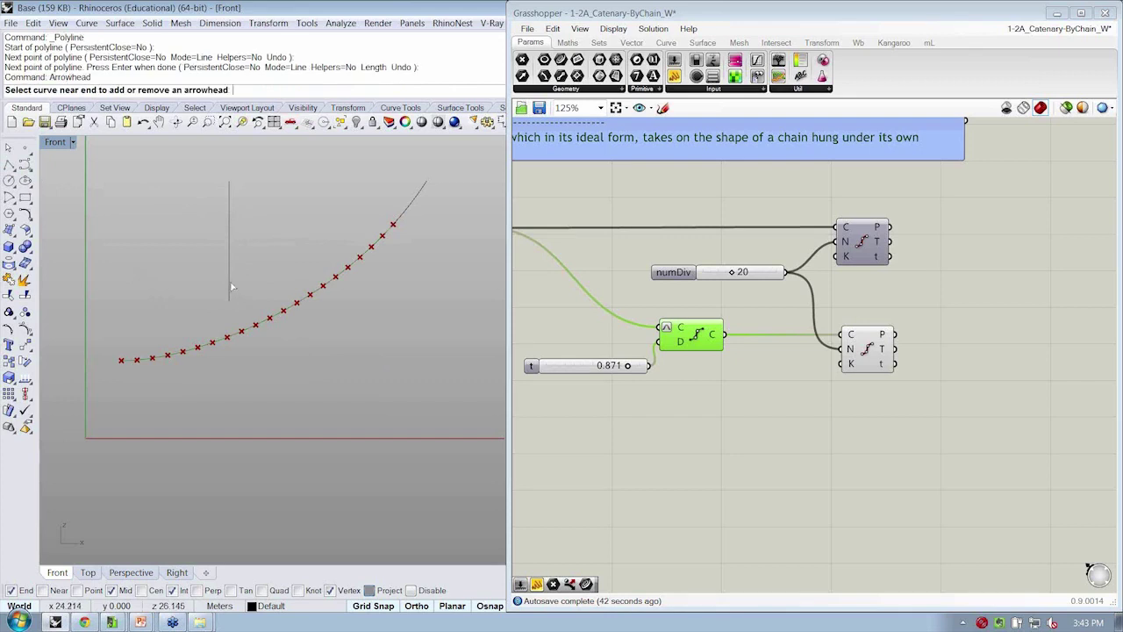
pyautogui.click(230, 284)
# Step: Place a text dot labelled "G" at the middle of the vertical arrow
pyautogui.write('Dot')
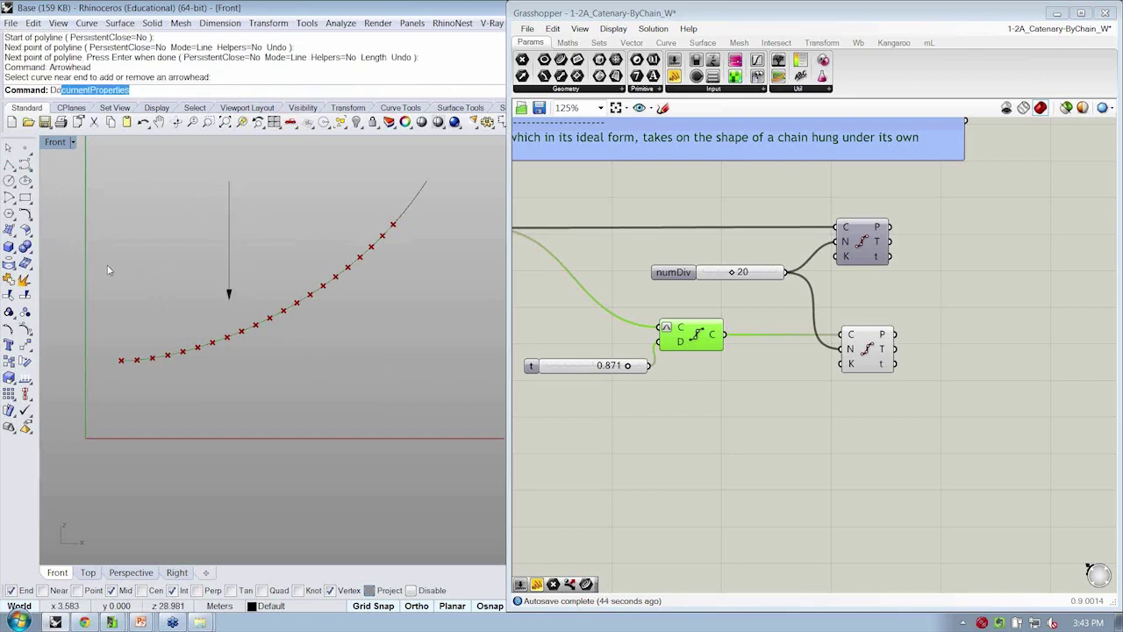
pyautogui.press('Return')
pyautogui.write('G')
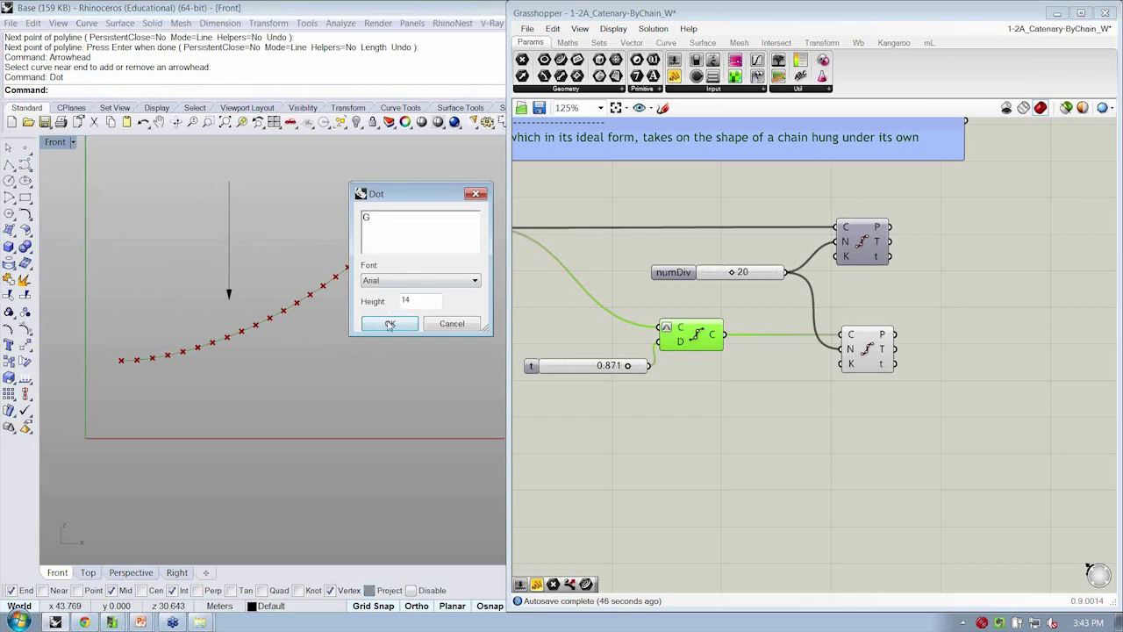
pyautogui.click(390, 323)
pyautogui.click(229, 240)
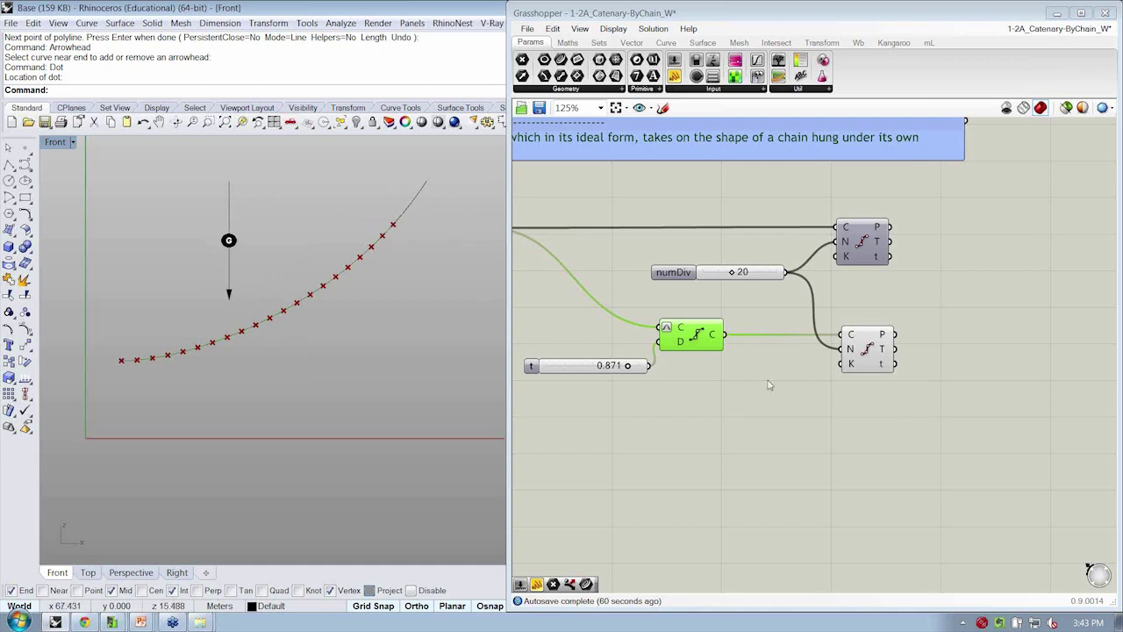
pyautogui.click(875, 435)
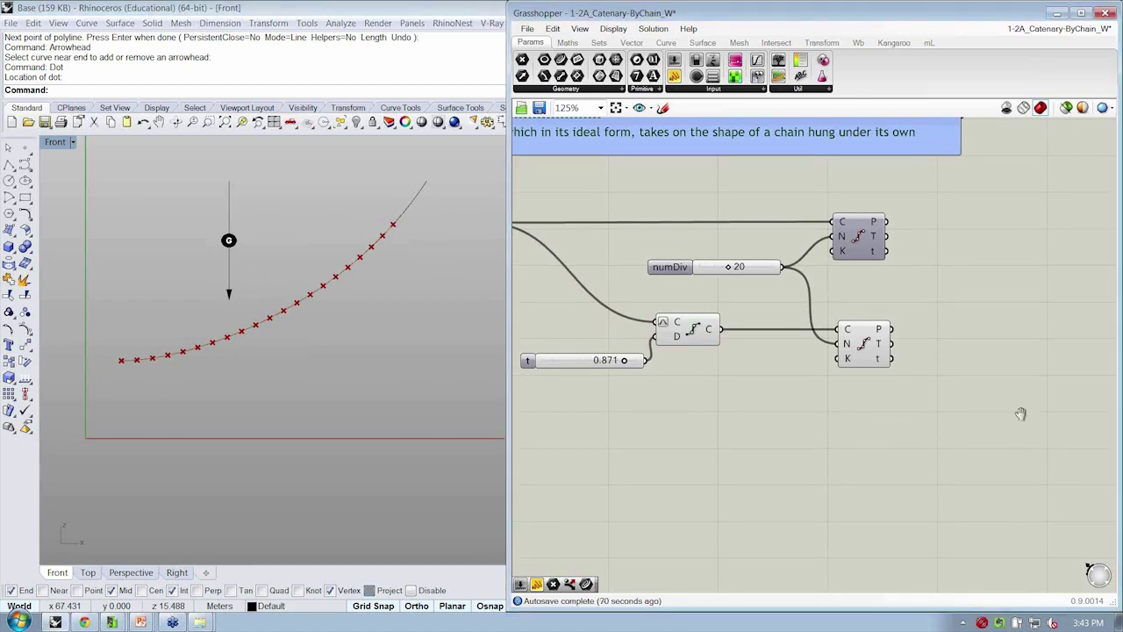
# Step: Add a Shatter component beside the lower Divide Curve component and shift that Divide Curve down slightly
pyautogui.scroll(-1, 860, 370)
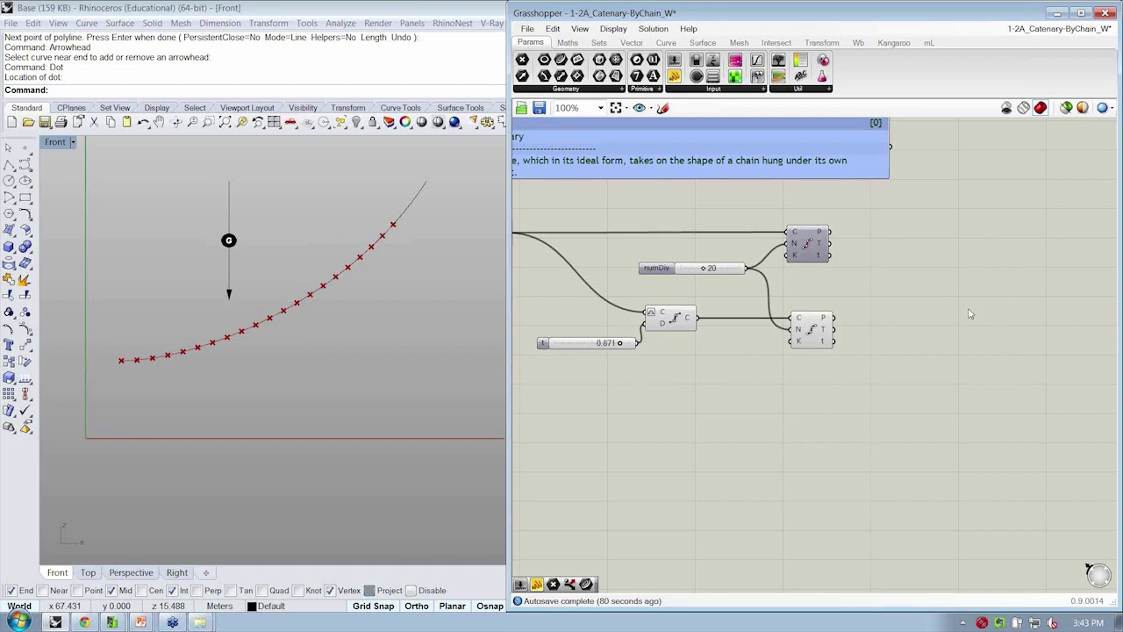
pyautogui.click(674, 43)
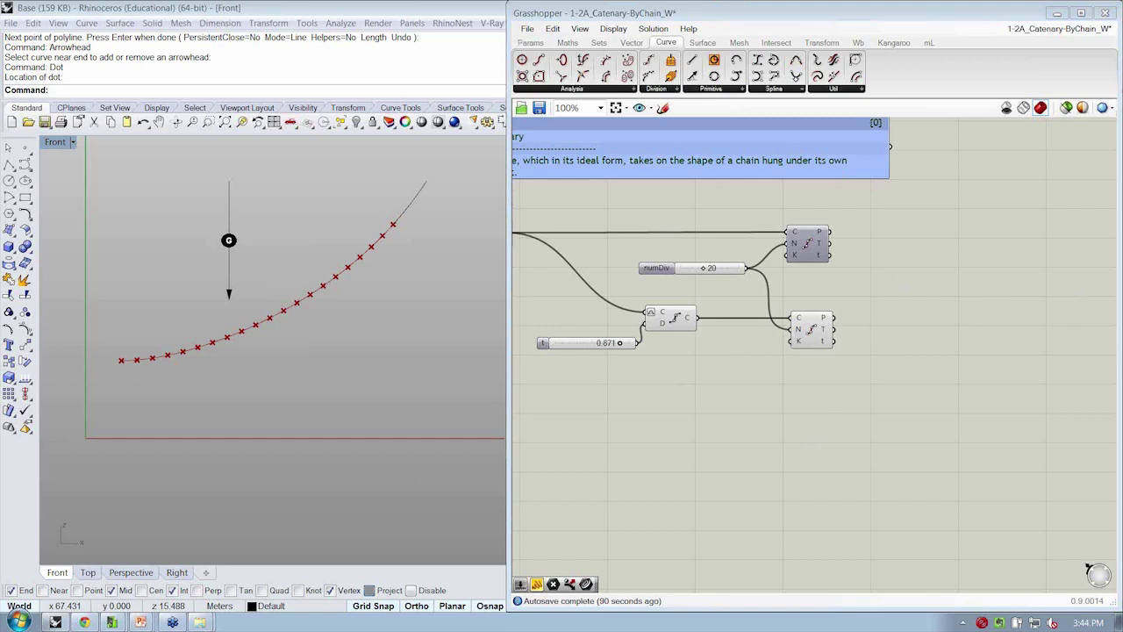
pyautogui.click(829, 449)
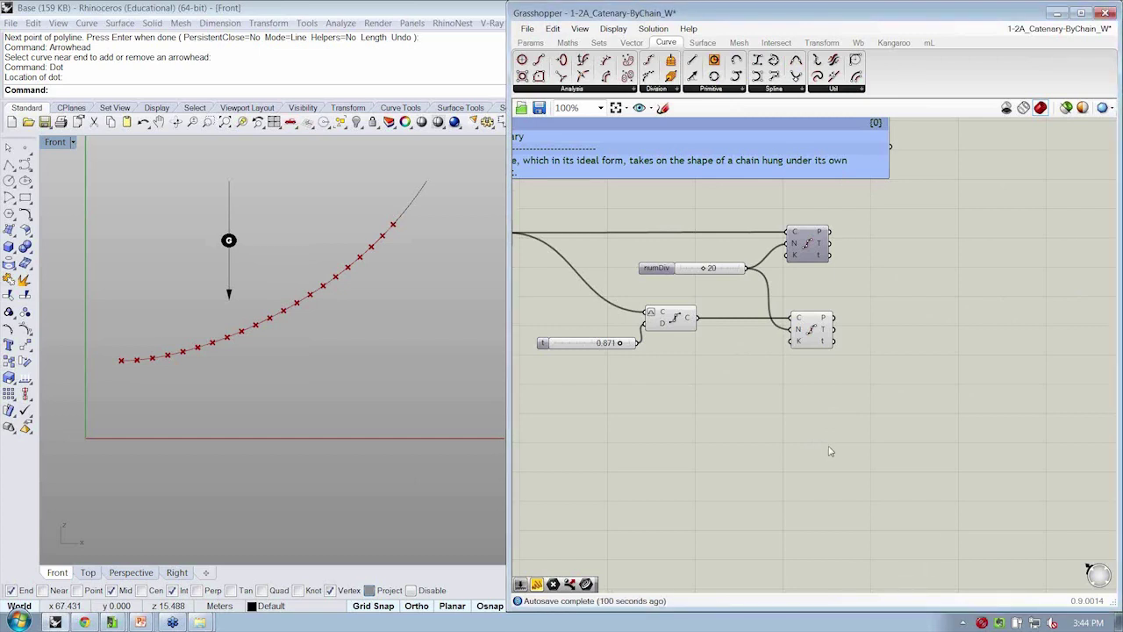
pyautogui.click(666, 89)
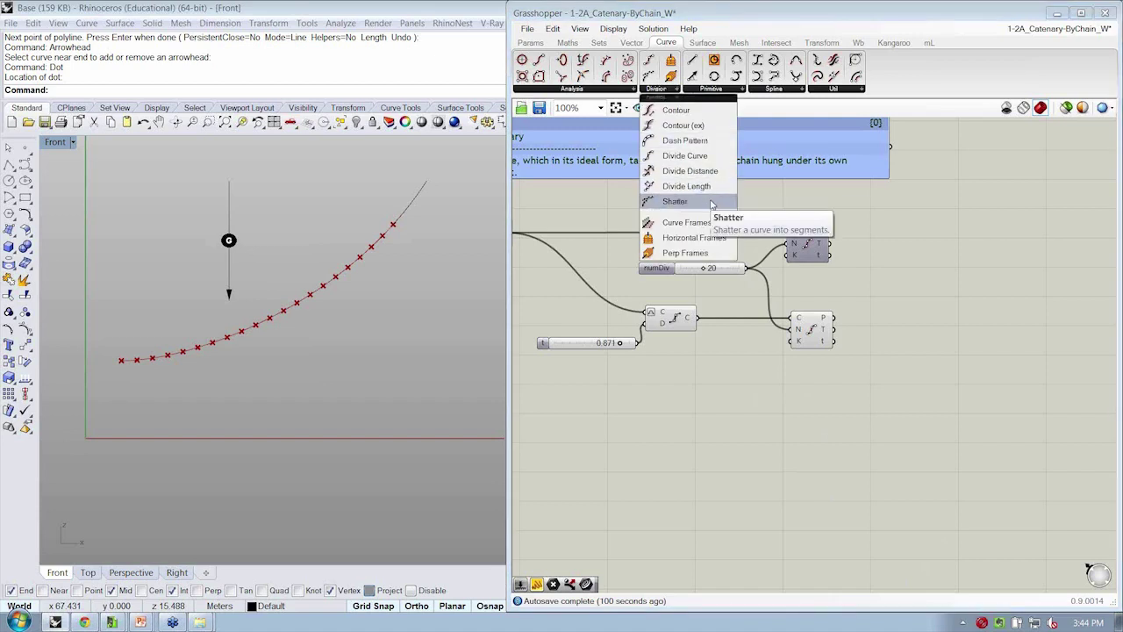
pyautogui.moveTo(676, 201); pyautogui.dragTo(870, 307)
pyautogui.moveTo(806, 332); pyautogui.dragTo(802, 347)
# Step: Connect the Sub Curve output to Shatter's C input and the lower Divide Curve's t output to its t input, then tidy the layout
pyautogui.moveTo(700, 320); pyautogui.dragTo(854, 304)
pyautogui.moveTo(825, 364)
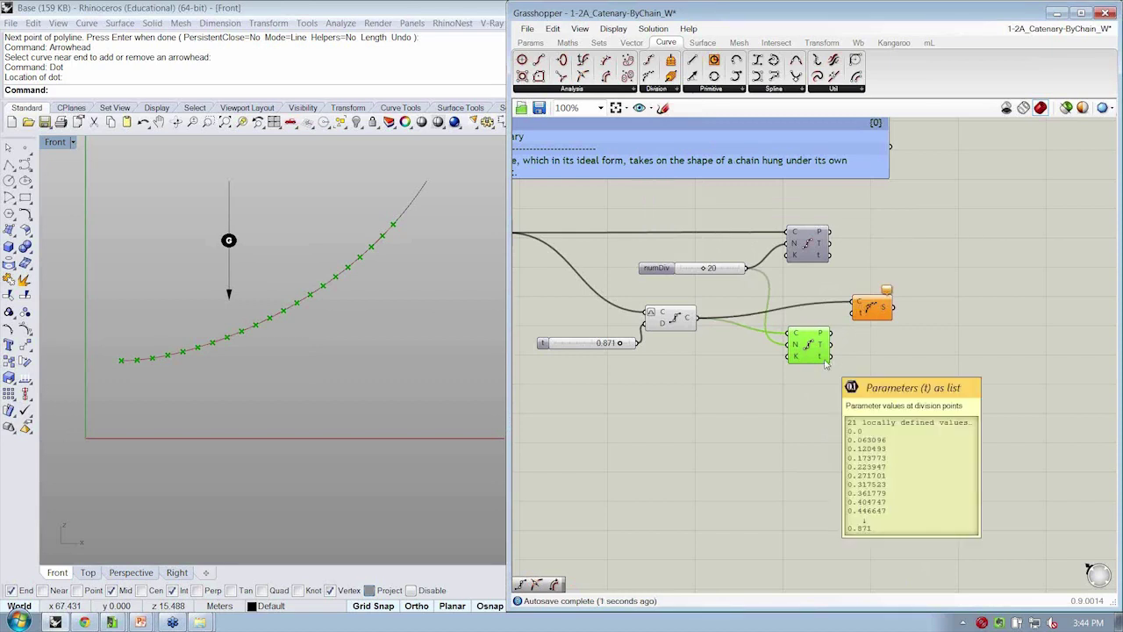
pyautogui.moveTo(832, 356); pyautogui.dragTo(858, 324)
pyautogui.moveTo(889, 323)
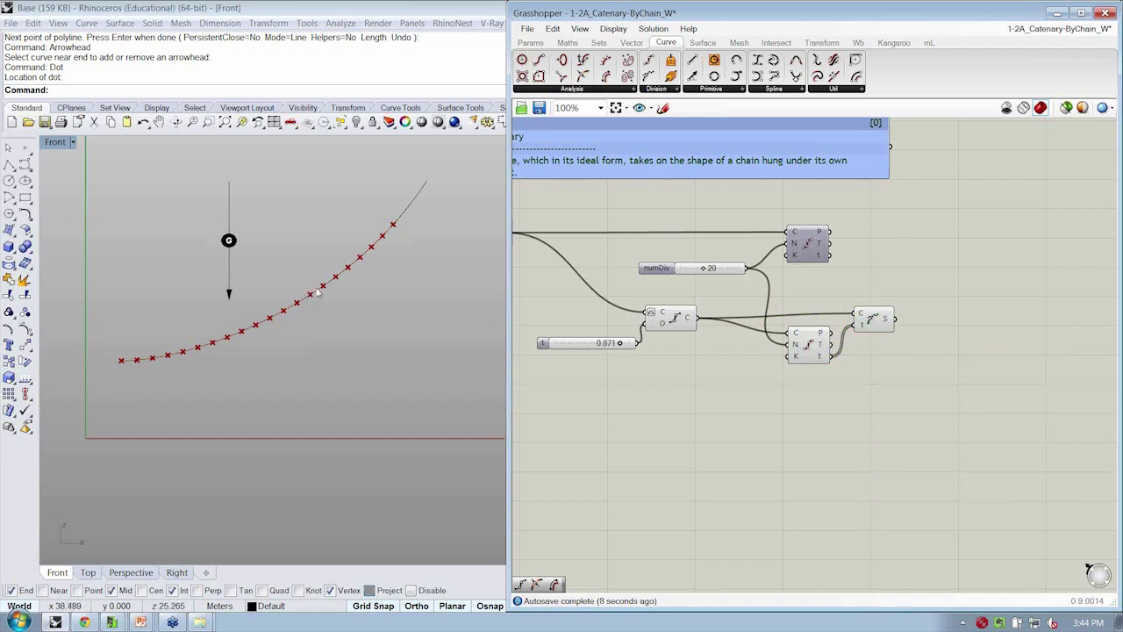
pyautogui.moveTo(870, 365); pyautogui.dragTo(883, 325)
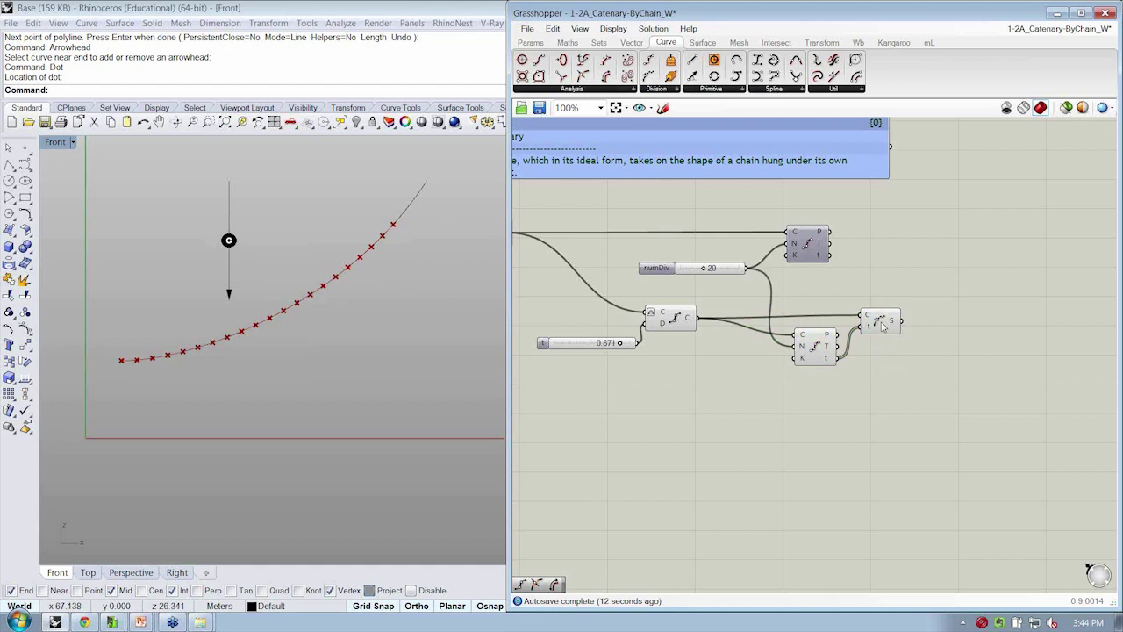
# Step: Duplicate the Shatter component beside the upper Divide Curve, feeding it the referenced curve and the upper Divide Curve's t output
pyautogui.click(883, 325)
pyautogui.moveTo(907, 253); pyautogui.dragTo(947, 268, button='right')
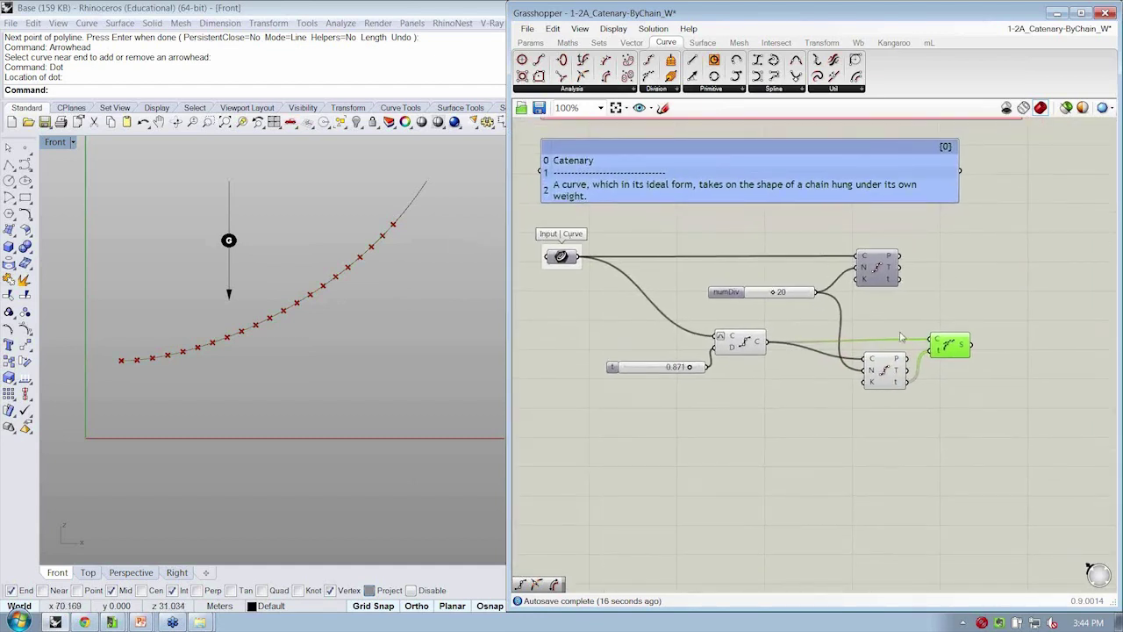
pyautogui.keyDown('alt'); pyautogui.moveTo(962, 353); pyautogui.dragTo(579, 256); pyautogui.keyUp('alt')
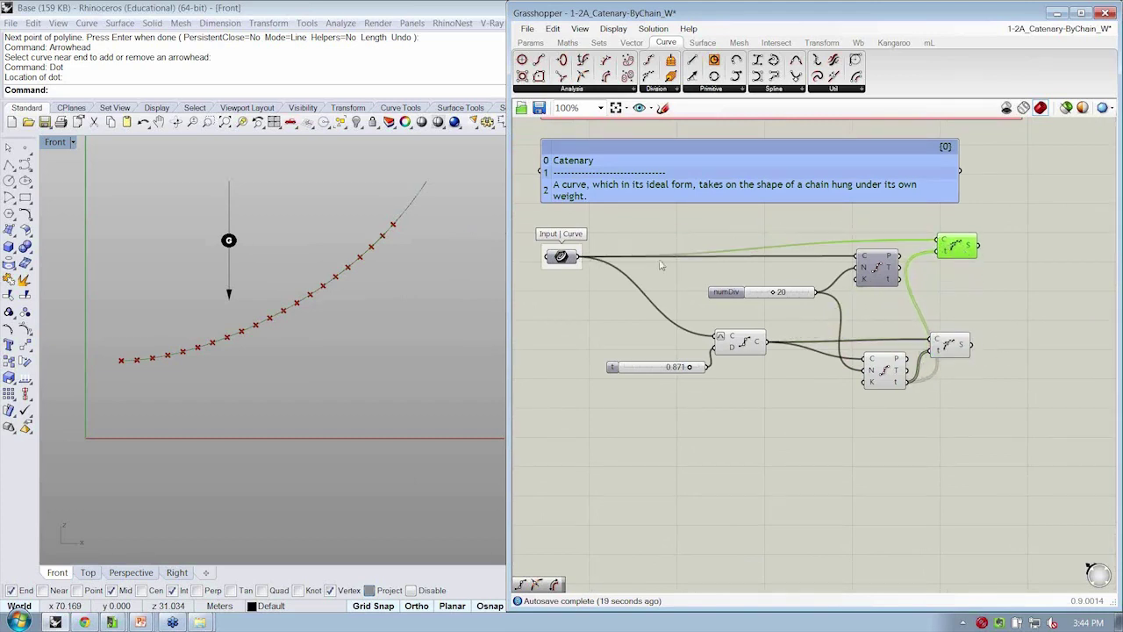
pyautogui.moveTo(898, 280); pyautogui.dragTo(949, 244)
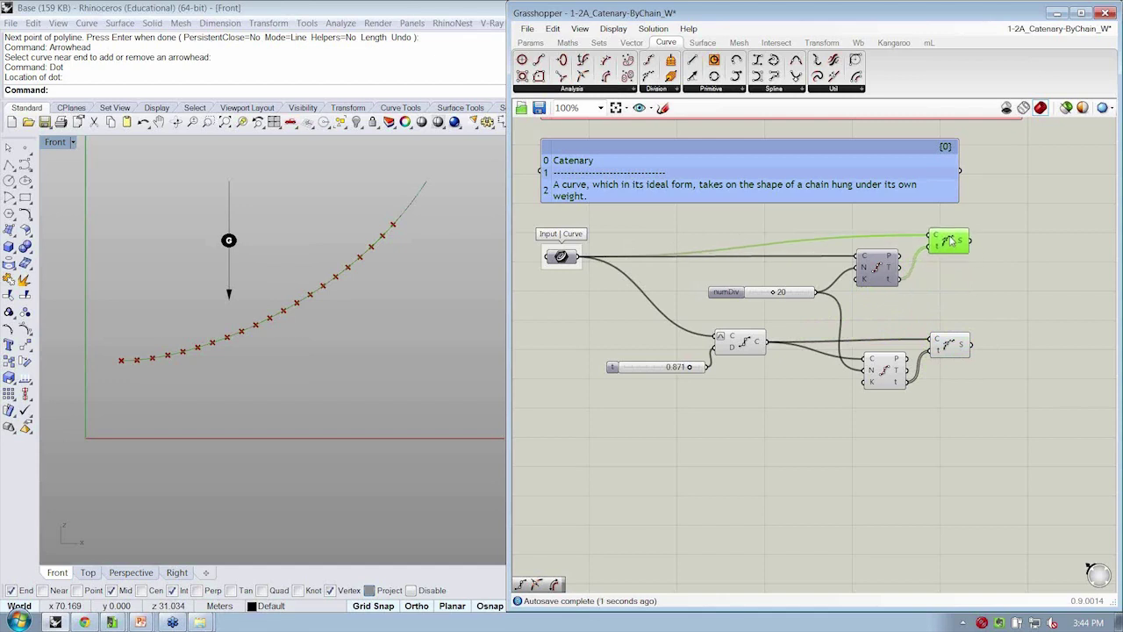
pyautogui.click(987, 256)
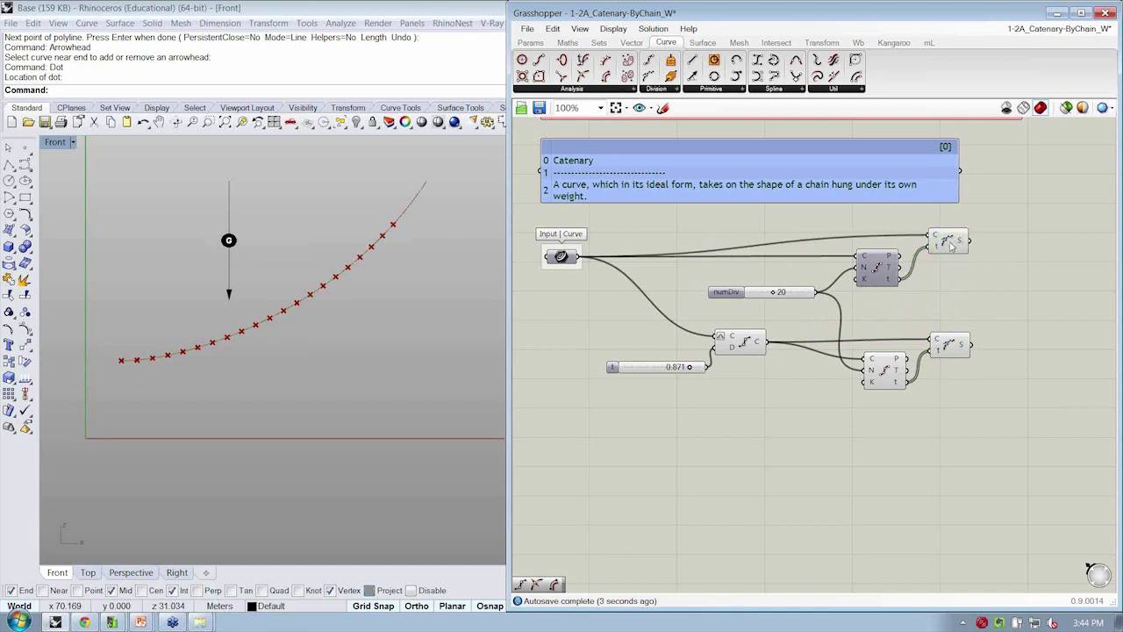
# Step: Turn off the viewport preview of the upper Shatter component and save the definition
pyautogui.rightClick(949, 244)
pyautogui.click(953, 269)
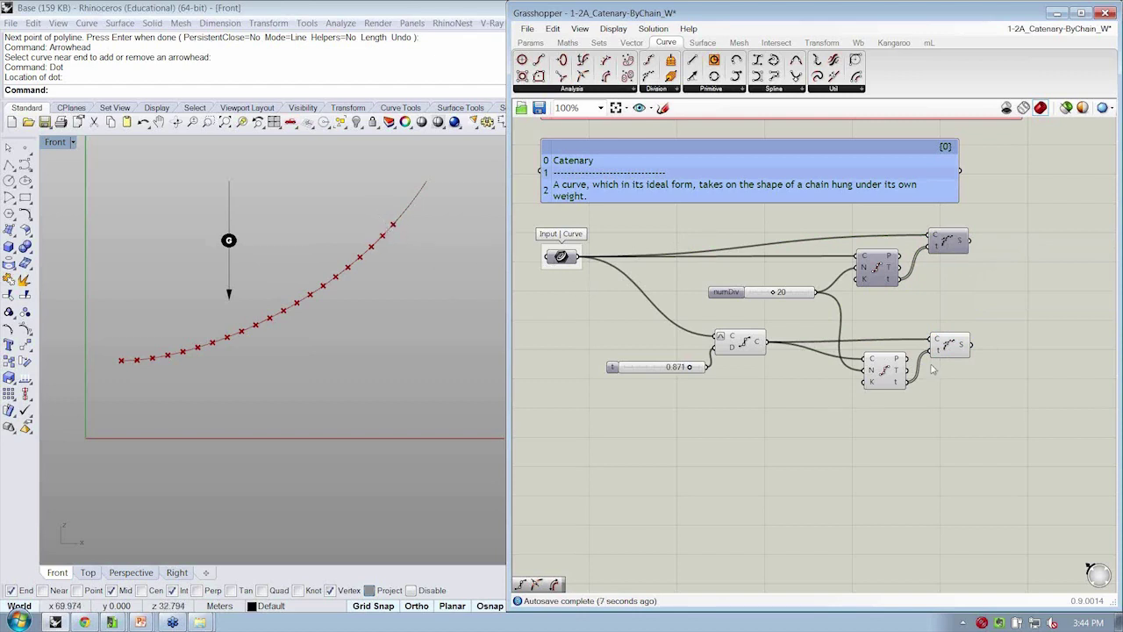
pyautogui.click(953, 348)
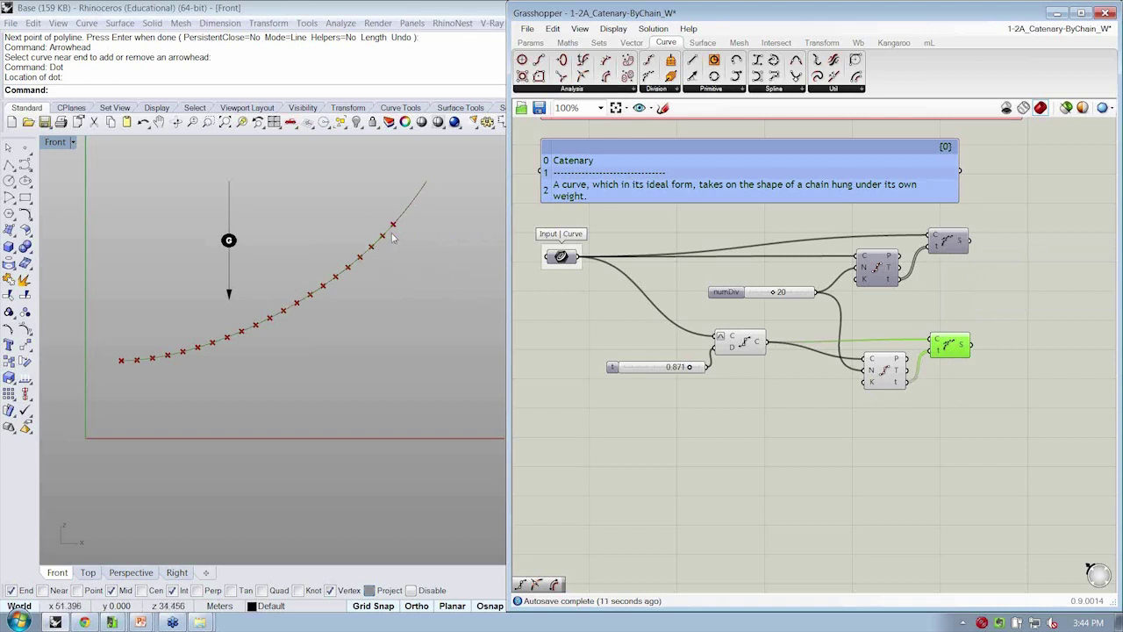
pyautogui.scroll(-2, 922, 303)
pyautogui.click(917, 313)
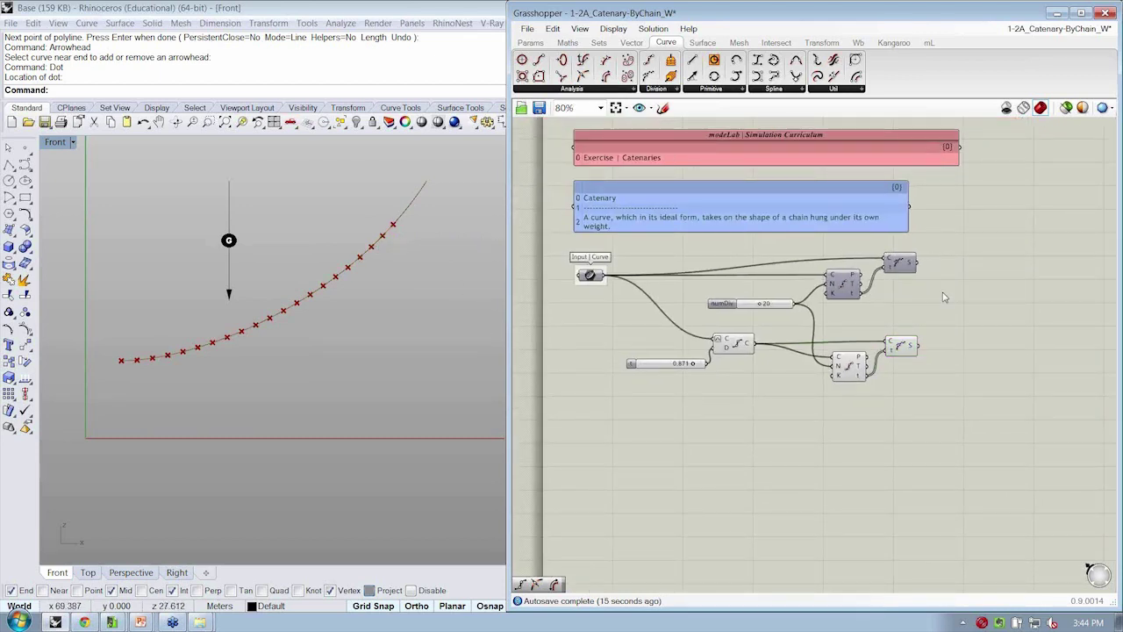
pyautogui.hotkey('ctrl', 's')
# Step: Add a Kangaroo SpringsFromLine component beside the lower Shatter, and connect that Shatter's S output to its Connection input
pyautogui.moveTo(1003, 332); pyautogui.dragTo(959, 322, button='right')
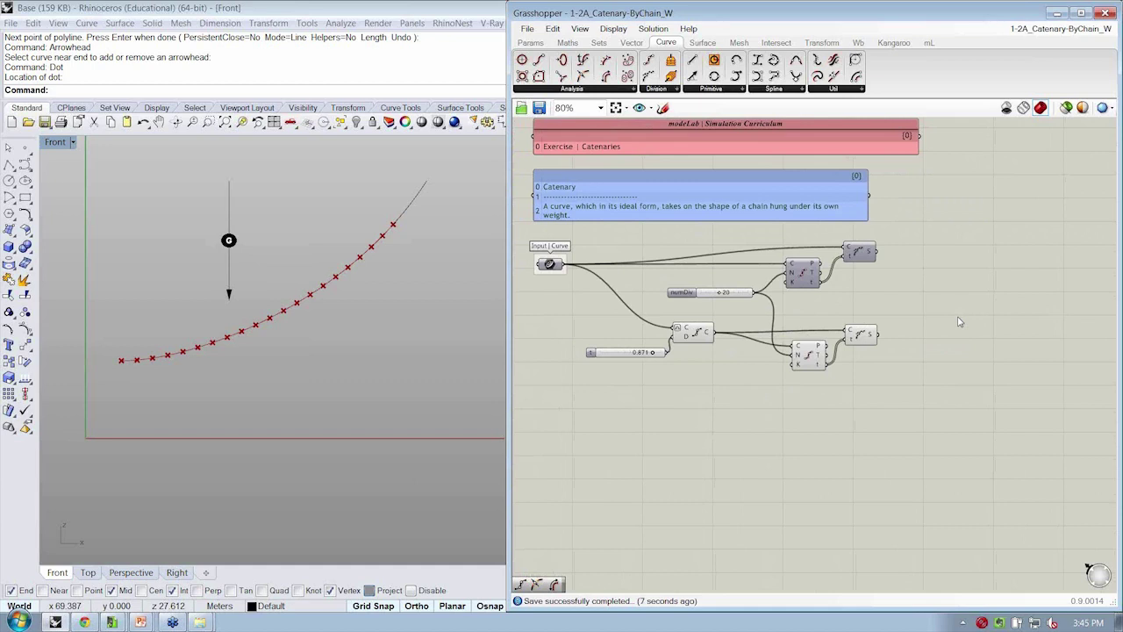
pyautogui.click(895, 43)
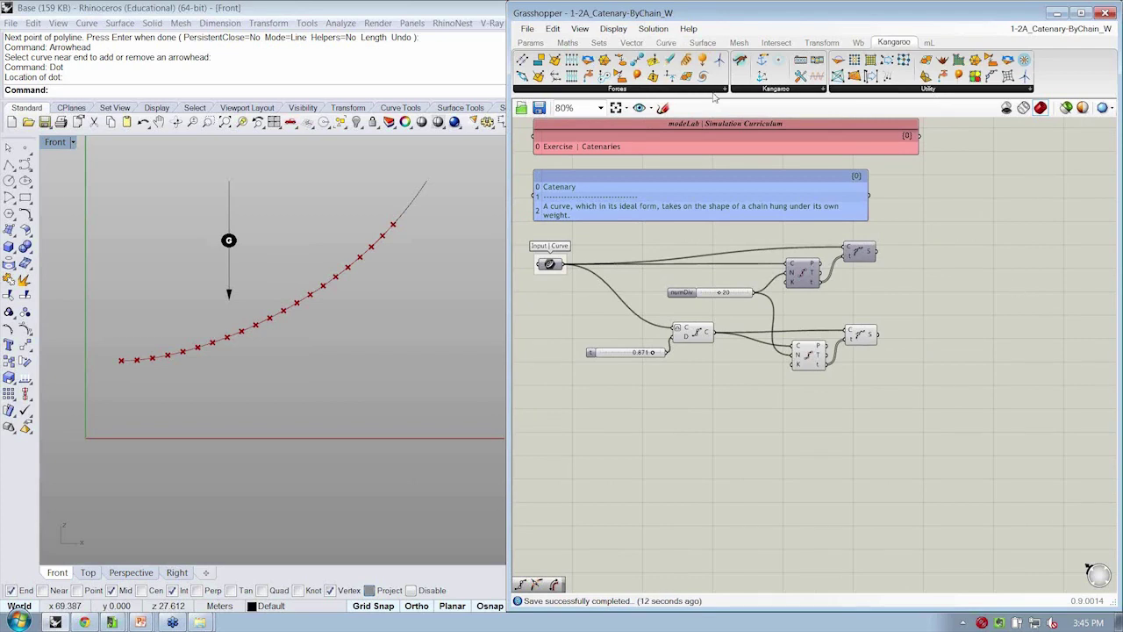
pyautogui.click(716, 90)
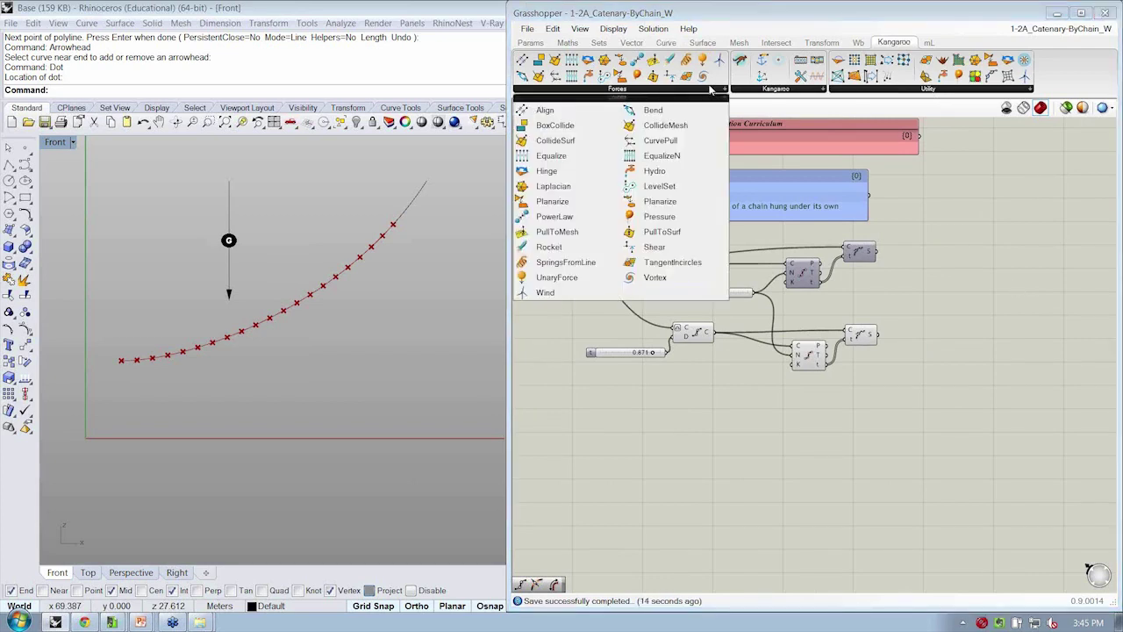
pyautogui.click(569, 262)
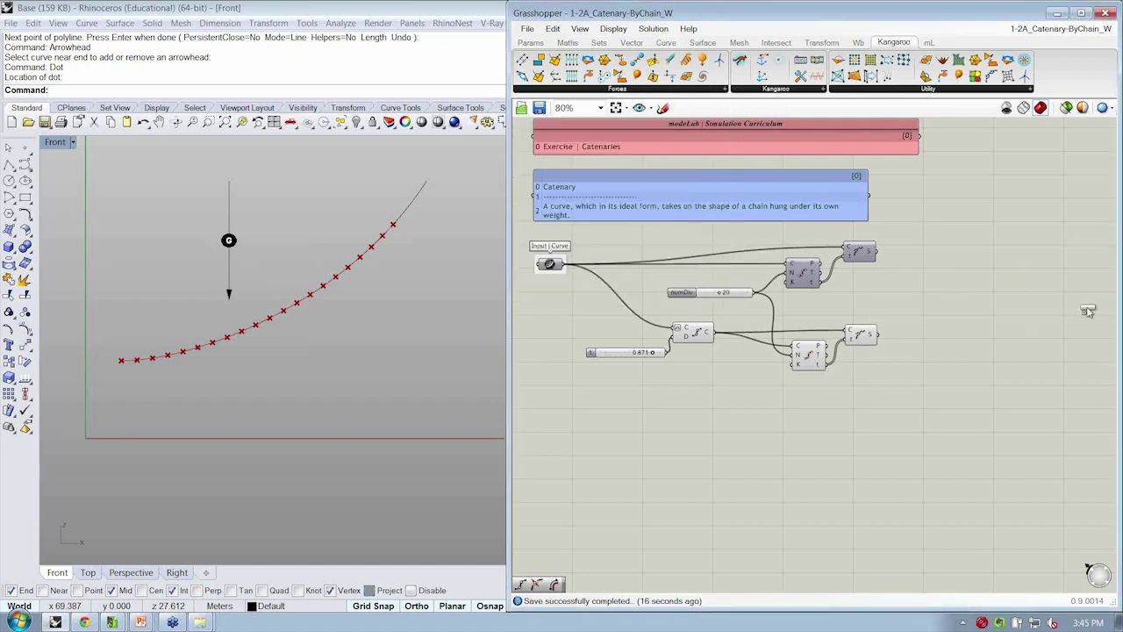
pyautogui.click(1002, 334)
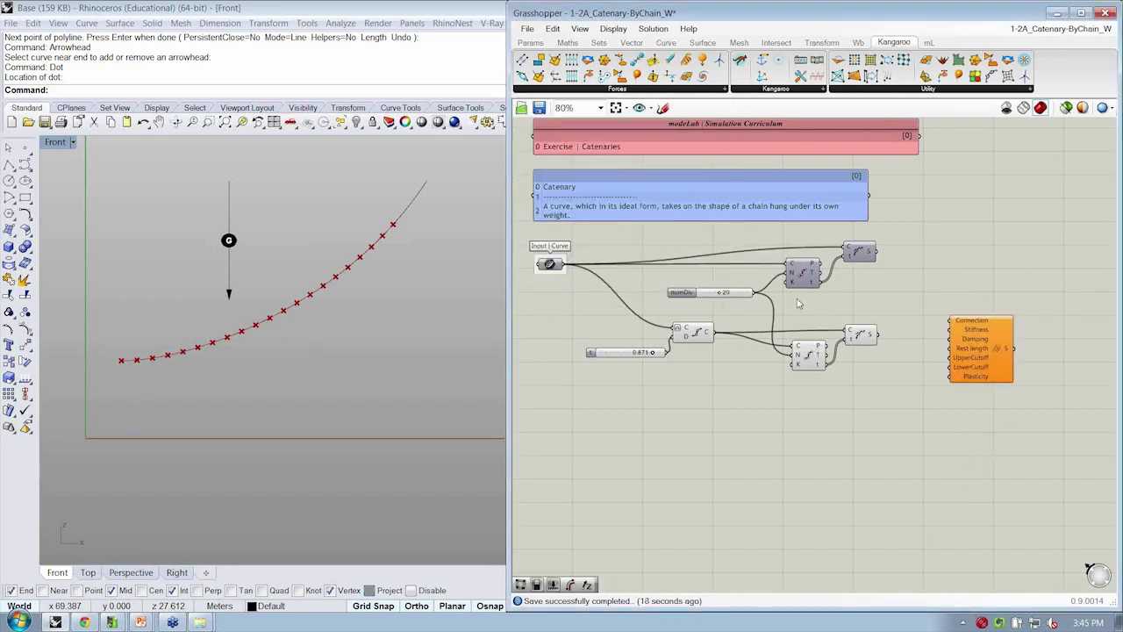
pyautogui.moveTo(968, 334); pyautogui.dragTo(961, 364)
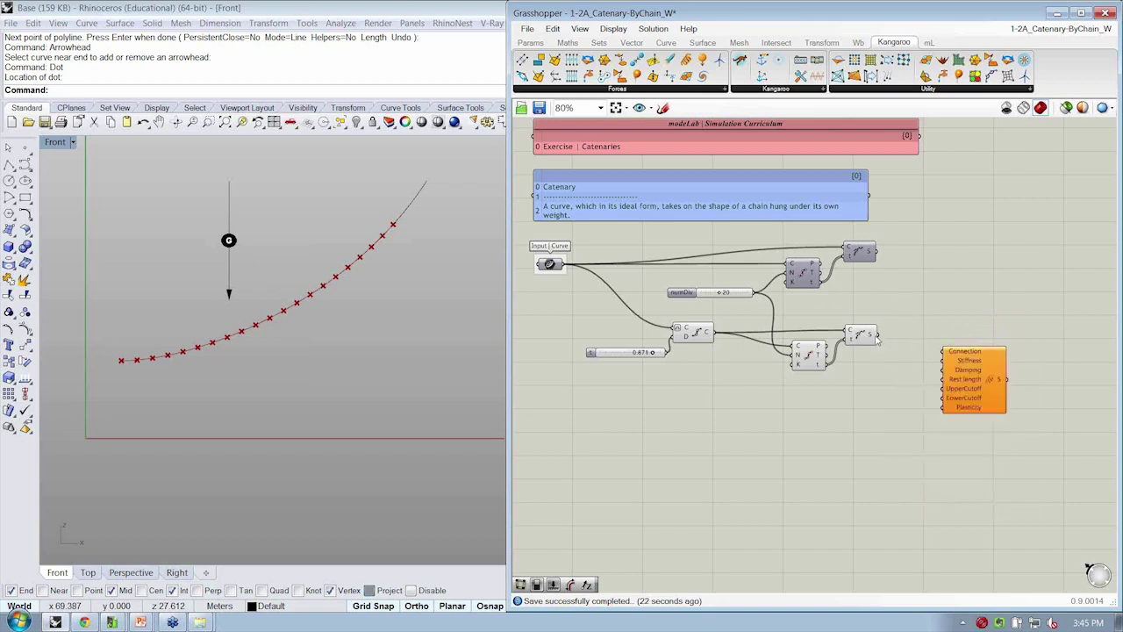
pyautogui.moveTo(876, 337); pyautogui.dragTo(944, 352)
pyautogui.moveTo(983, 402)
pyautogui.mouseDown()
pyautogui.moveTo(969, 373)
pyautogui.moveTo(981, 350)
pyautogui.mouseUp()
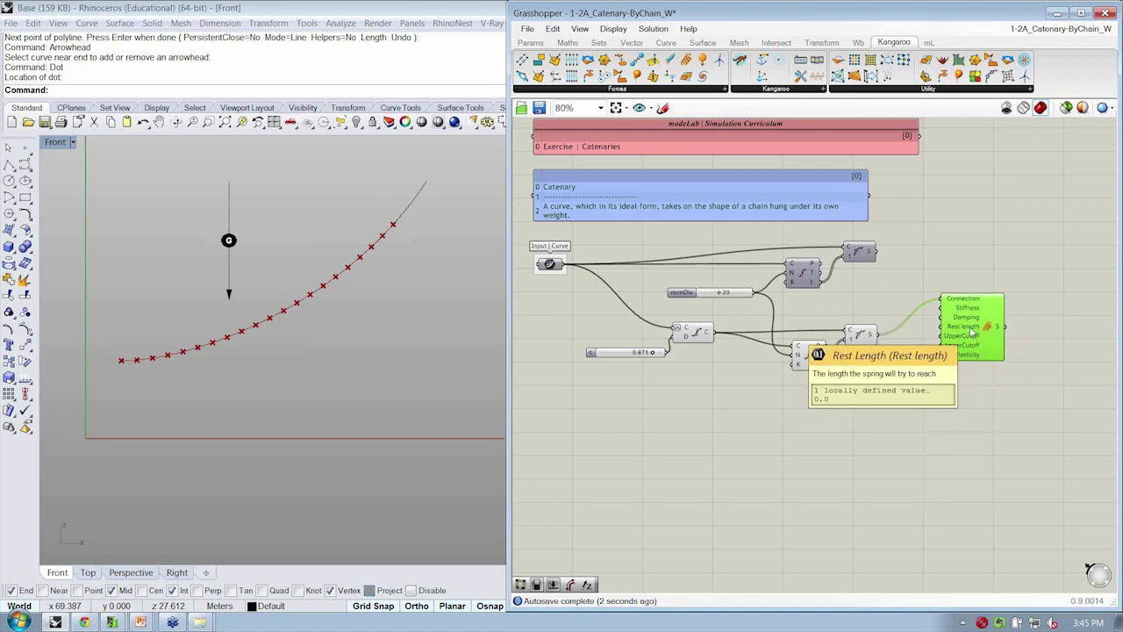
# Step: Set the t slider to 0.851 to shorten the sub curve
pyautogui.moveTo(888, 231); pyautogui.dragTo(838, 294)
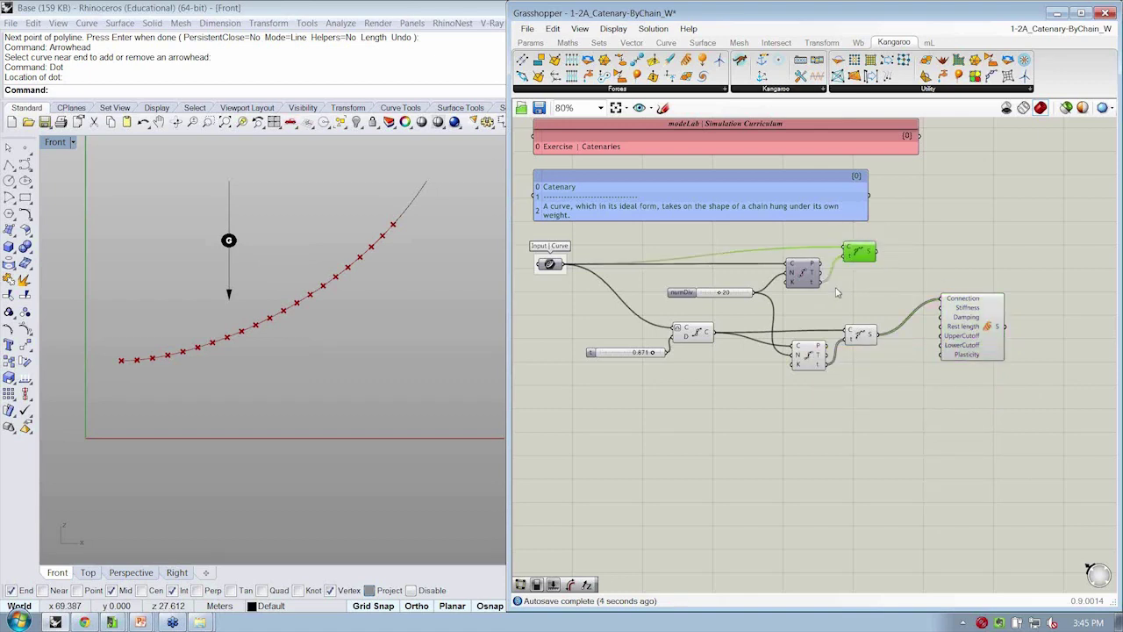
pyautogui.click(859, 336)
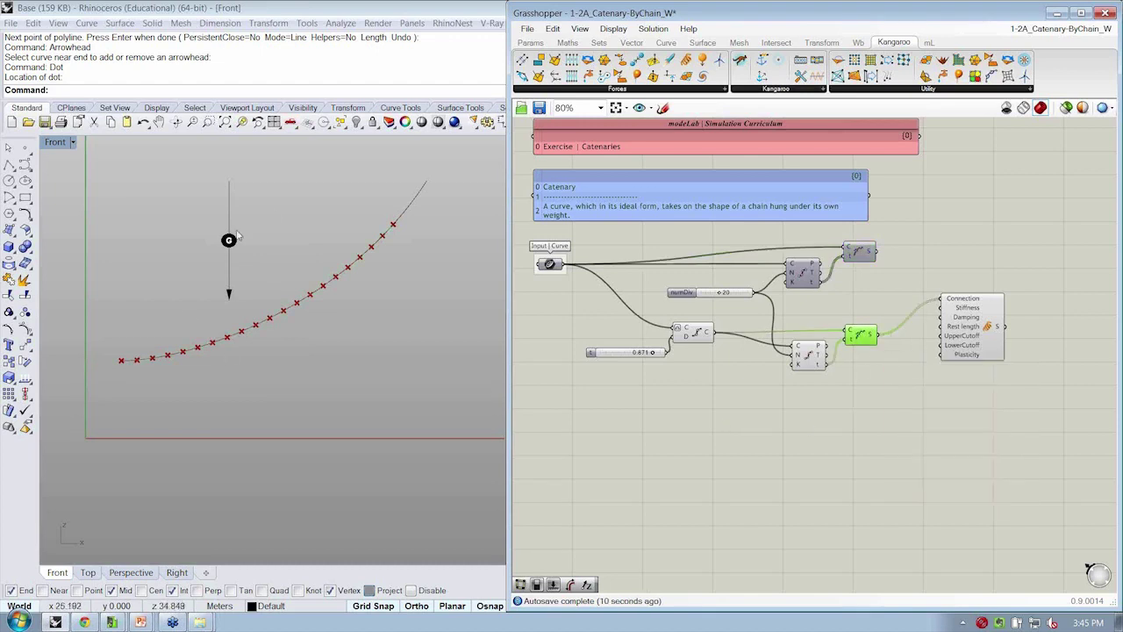
pyautogui.moveTo(652, 352); pyautogui.dragTo(656, 352)
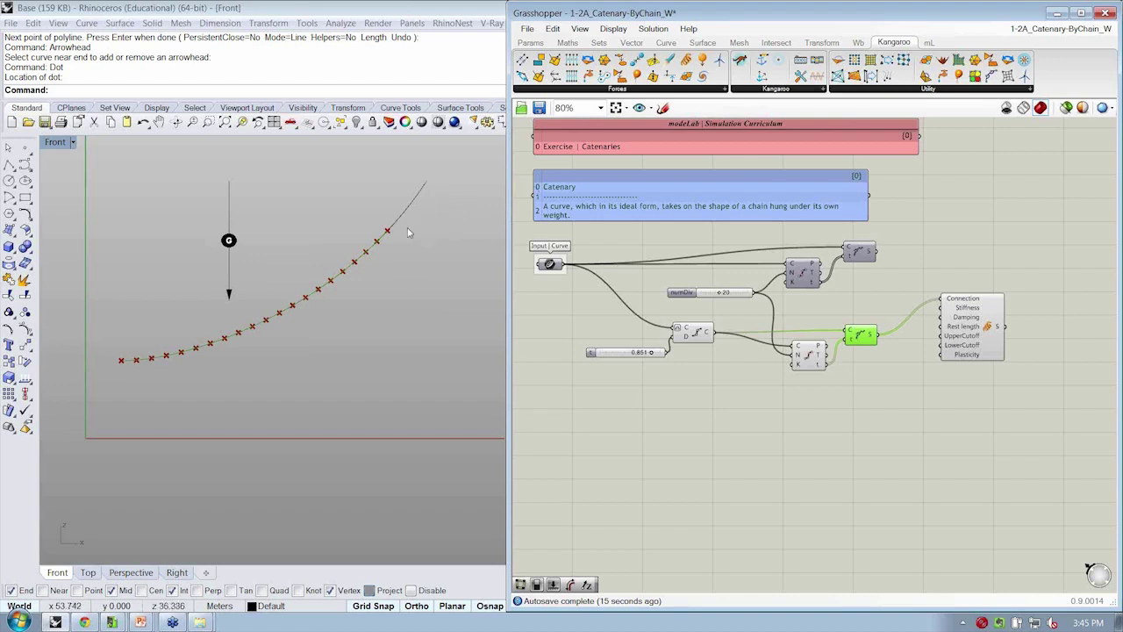
pyautogui.click(788, 450)
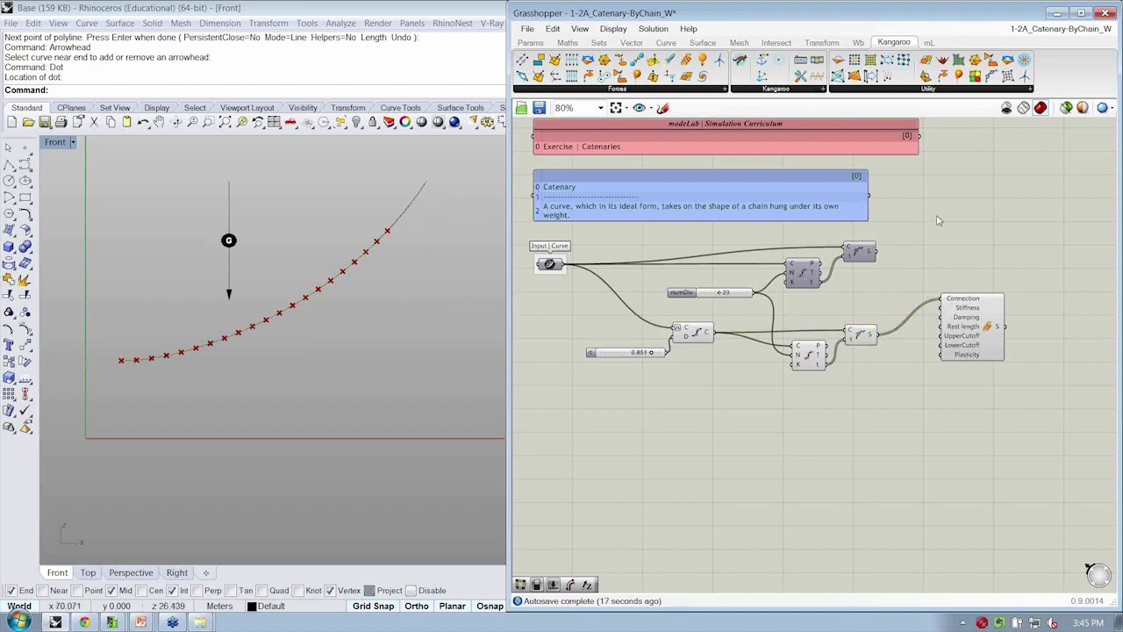
# Step: Add a curve Length component, feed it the upper Shatter's S output, and connect its L output to the springs' Rest length input
pyautogui.click(666, 43)
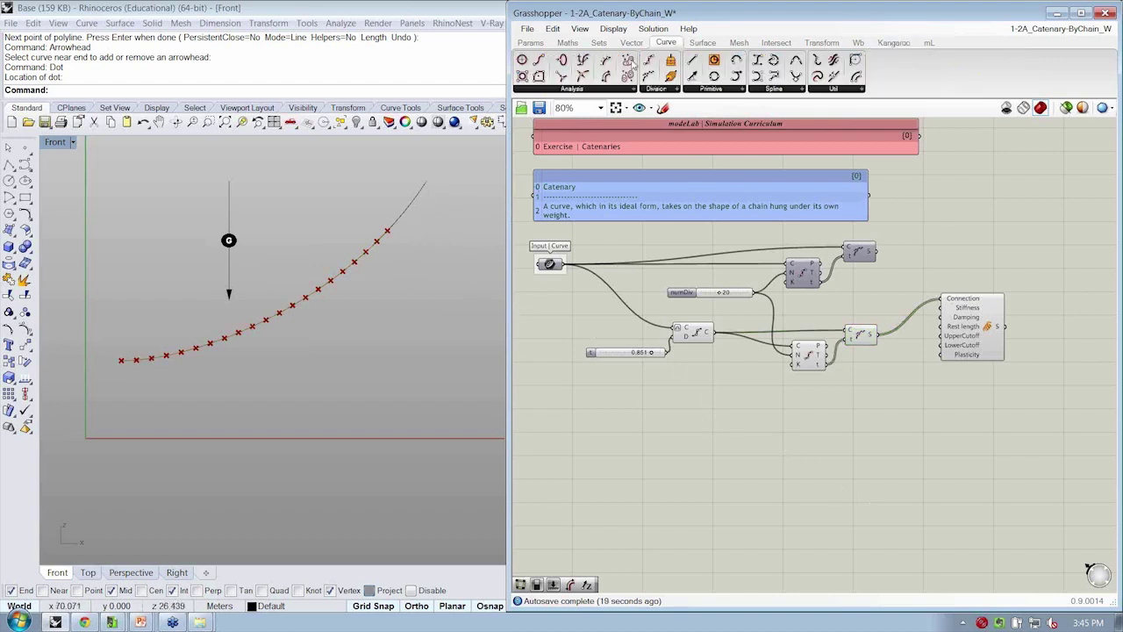
pyautogui.click(597, 90)
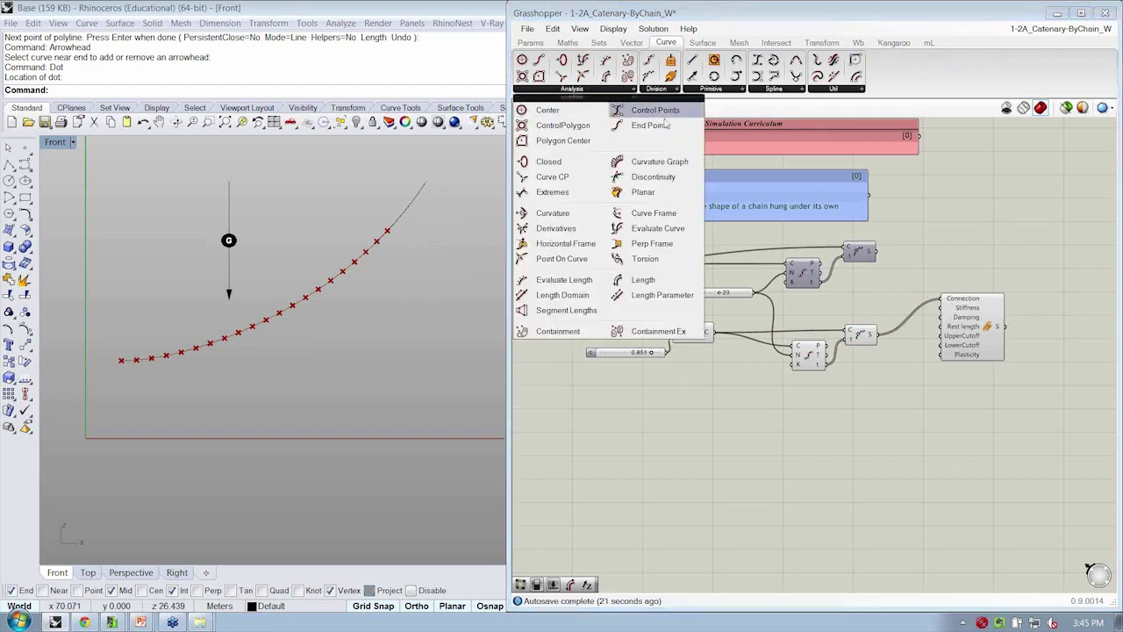
pyautogui.moveTo(666, 281); pyautogui.dragTo(900, 299)
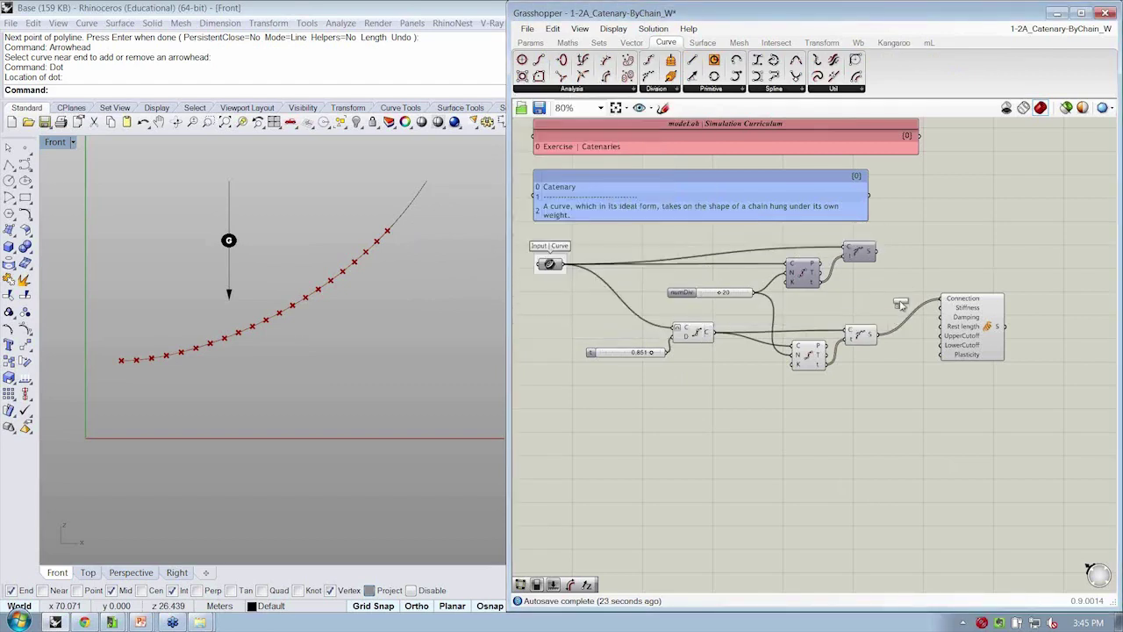
pyautogui.moveTo(875, 253); pyautogui.dragTo(941, 327)
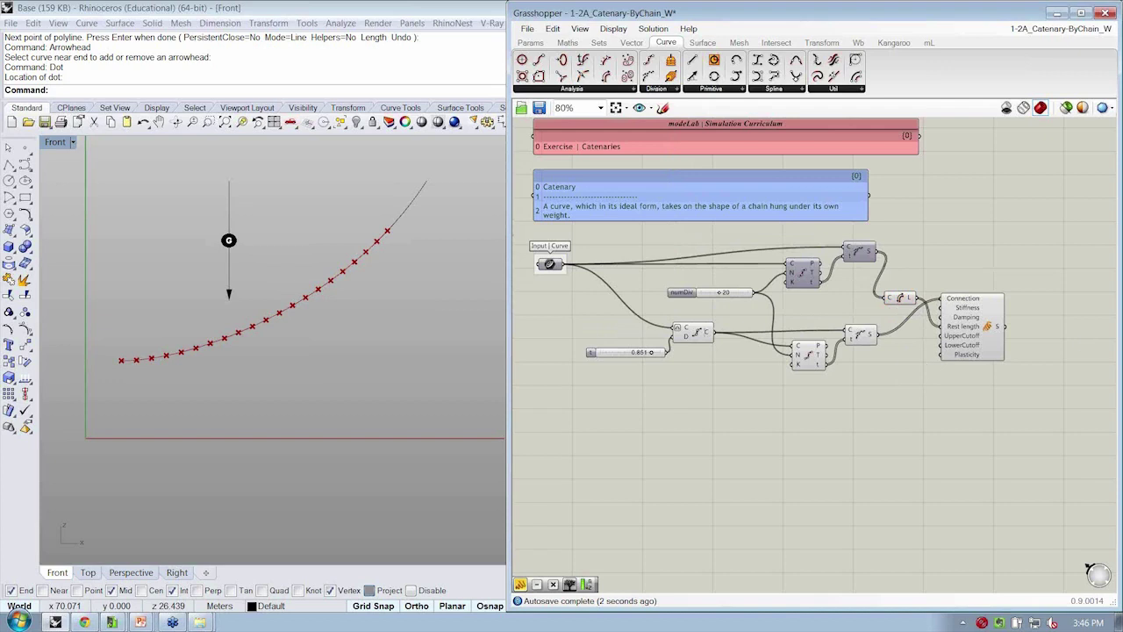
# Step: Tidy the layout by moving the Length component and the lower Shatter so they line up just before the springs component
pyautogui.moveTo(907, 300); pyautogui.dragTo(888, 301)
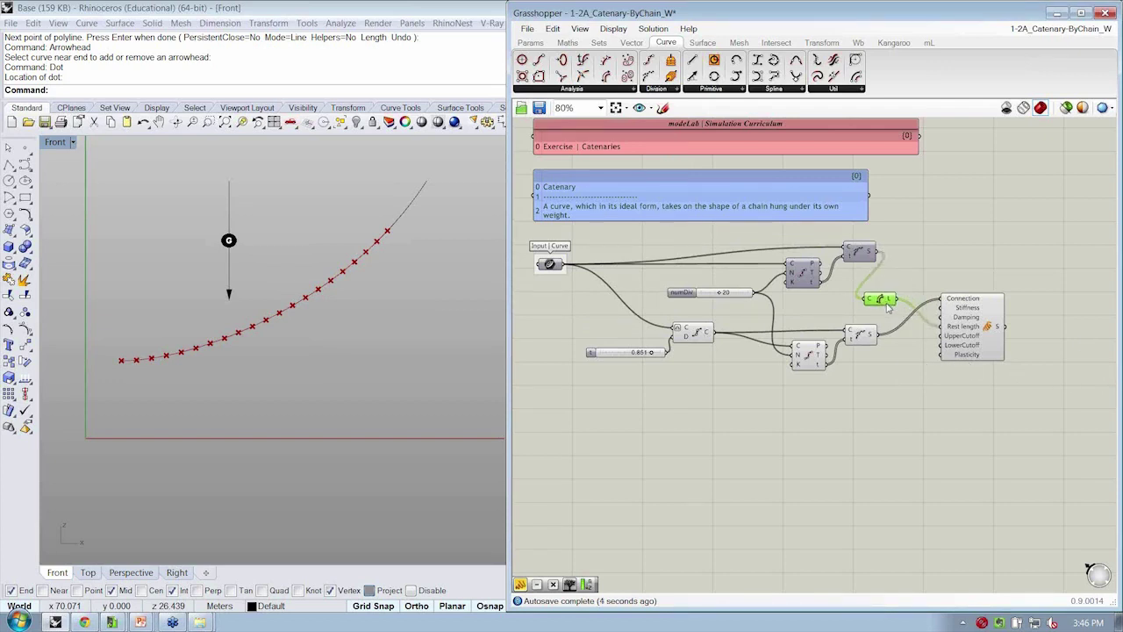
pyautogui.moveTo(875, 342); pyautogui.dragTo(893, 339)
pyautogui.click(905, 305)
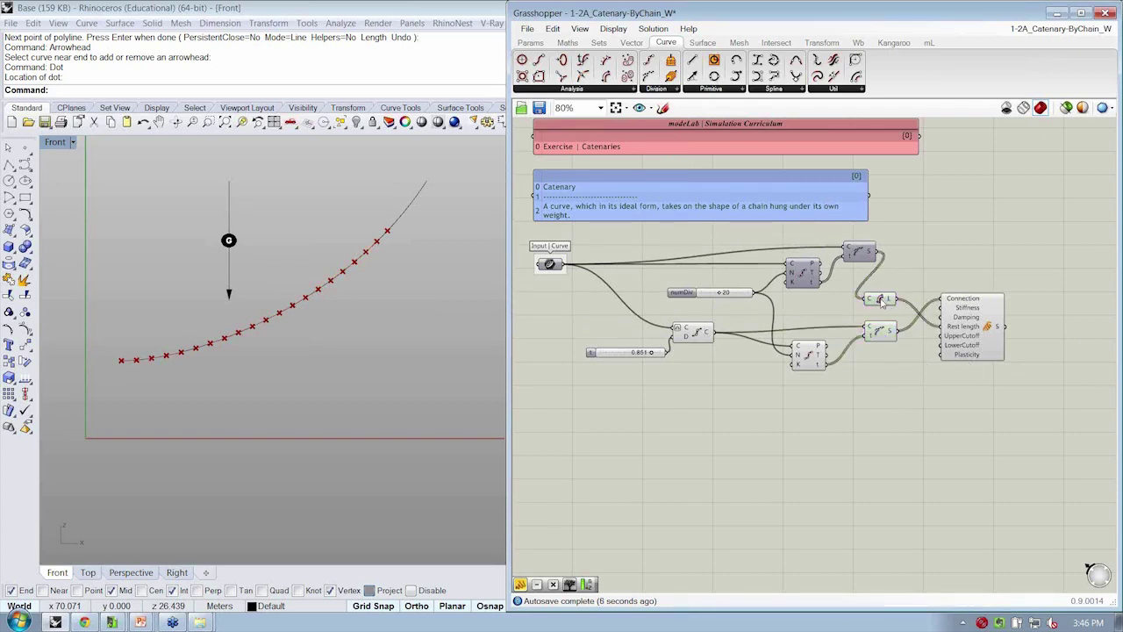